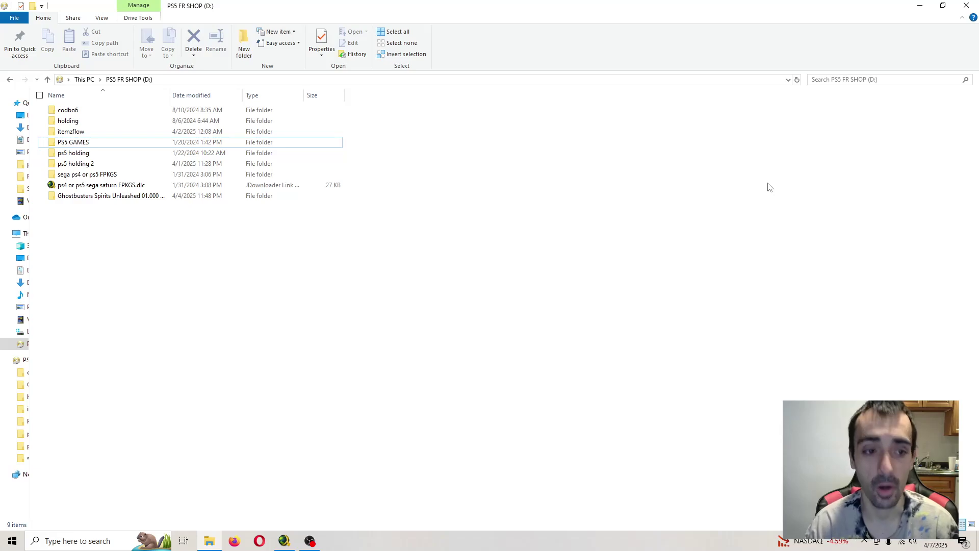
- Open the Ghostbusters Spirits Unleashed game folder on the PS5 FR SHOP (D:) drive, then return to the drive's root and select the folder
{"action": "left_click", "coordinate": [131, 200]}
{"action": "left_click", "coordinate": [200, 251]}
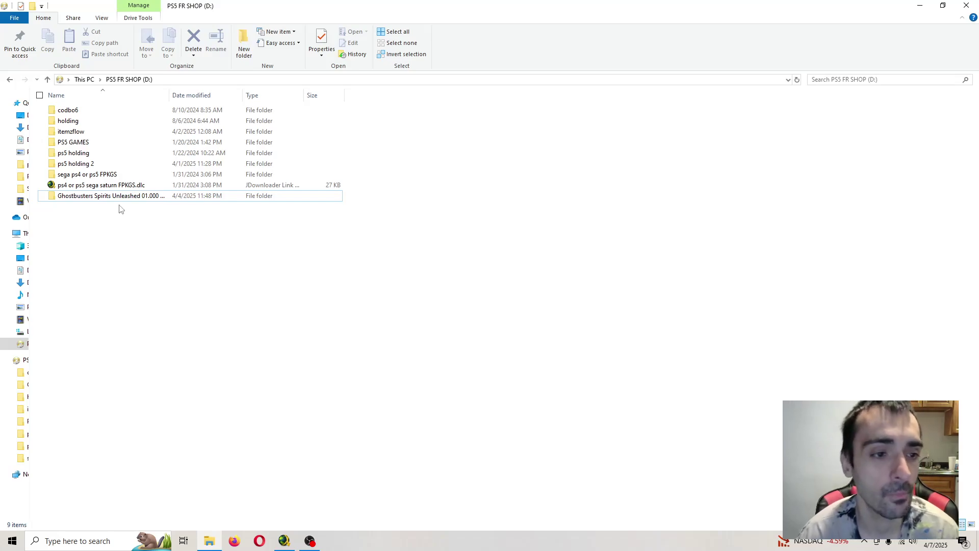
{"action": "double_click", "coordinate": [120, 197]}
{"action": "left_click_drag", "start_coordinate": [85, 227], "coordinate": [111, 255]}
{"action": "left_click", "coordinate": [47, 79]}
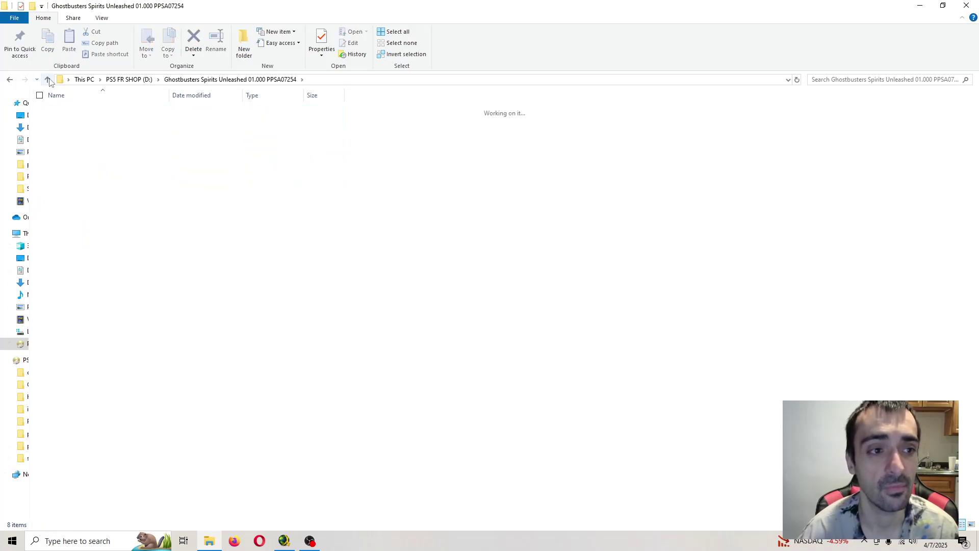
{"action": "left_click", "coordinate": [174, 274]}
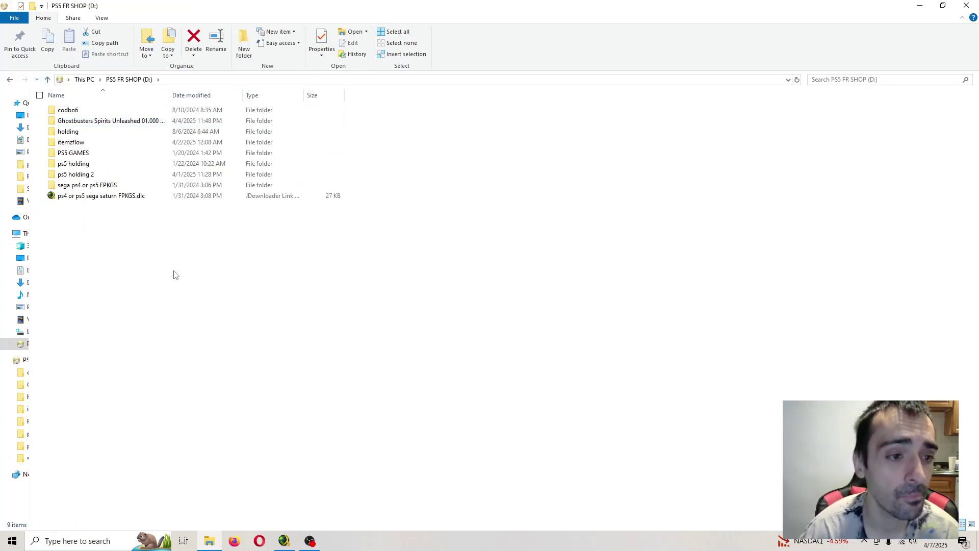
{"action": "left_click", "coordinate": [143, 123]}
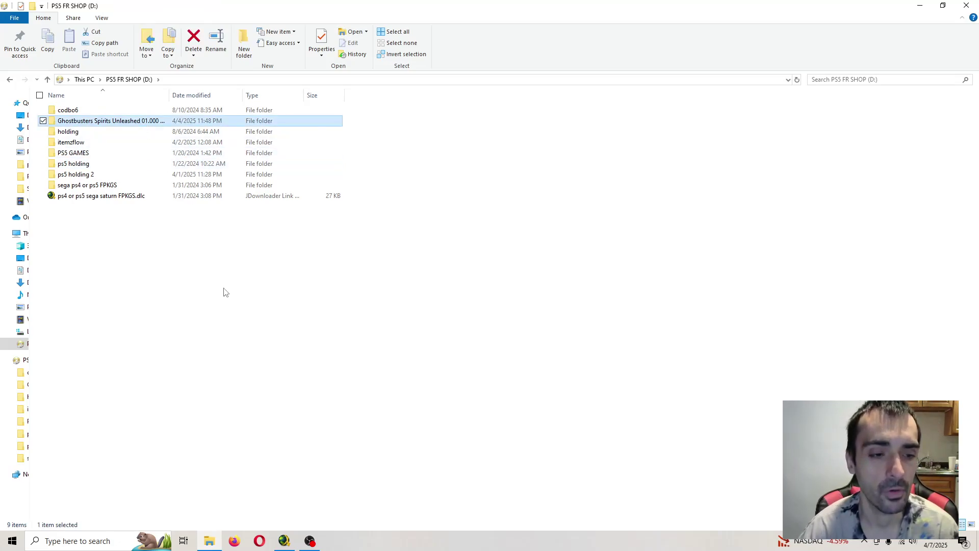
{"action": "left_click", "coordinate": [224, 289]}
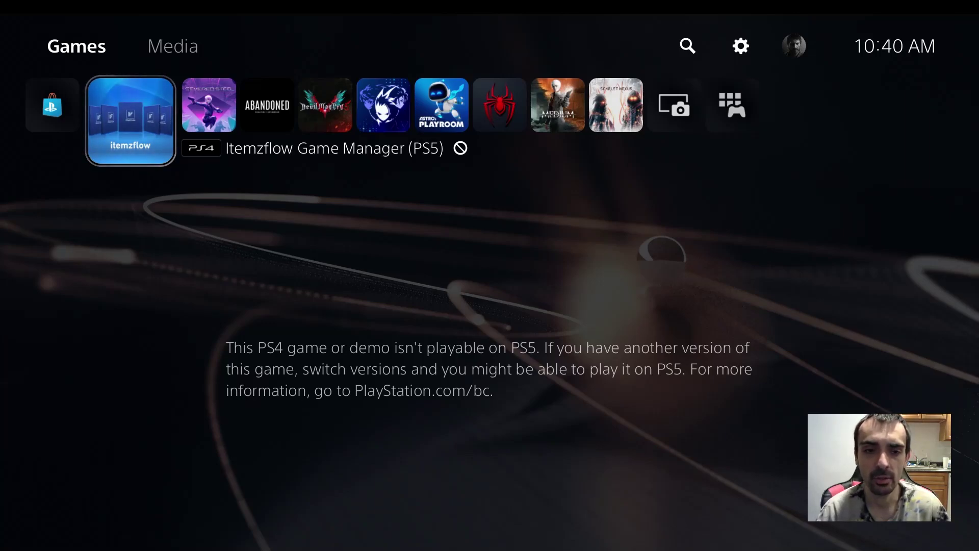
- Switch to the PS5 home screen and check the information page of Itemzflow Game Manager (PS5)
{"action": "key", "text": "Menu"}
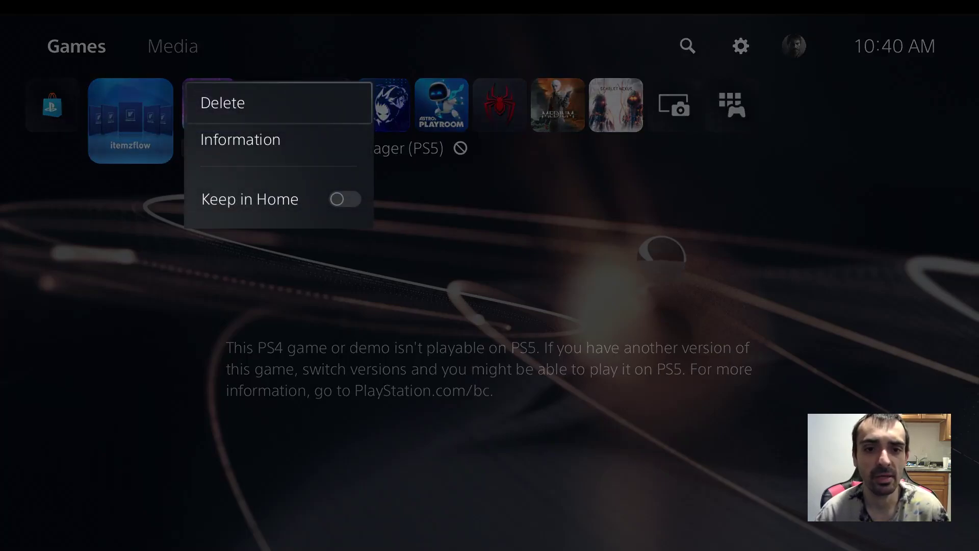
{"action": "key", "text": "Down"}
{"action": "key", "text": "Return"}
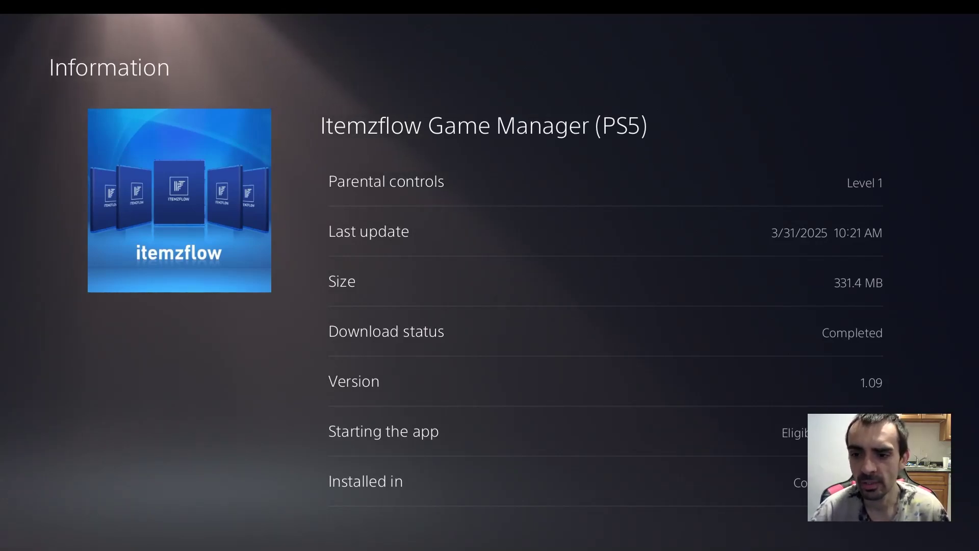
{"action": "key", "text": "Escape"}
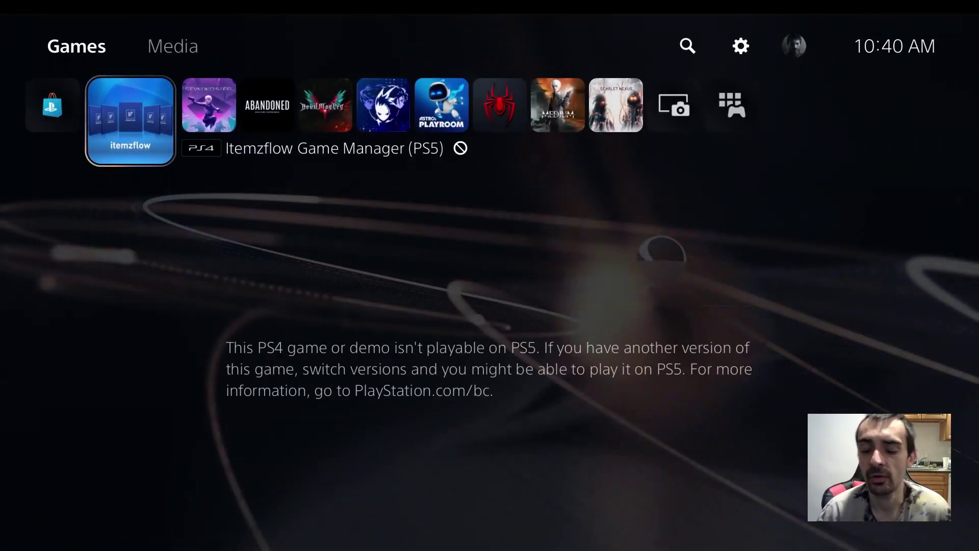
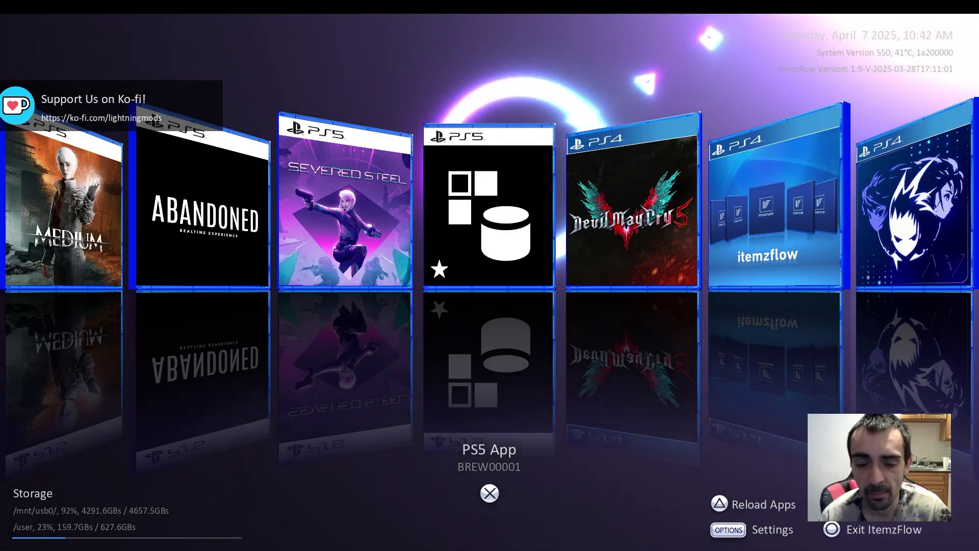
- In Itemzflow, change the PS5 App's path to the Ghostbusters Spirits Unleashed 01.000 PPSA07254 folder in /mnt/usb0
{"action": "key", "text": "Return"}
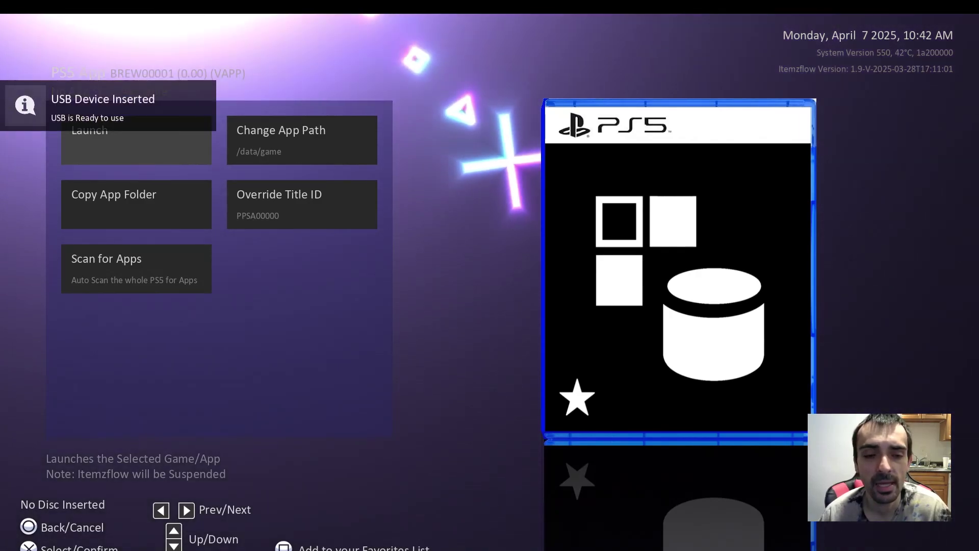
{"action": "key", "text": "Right"}
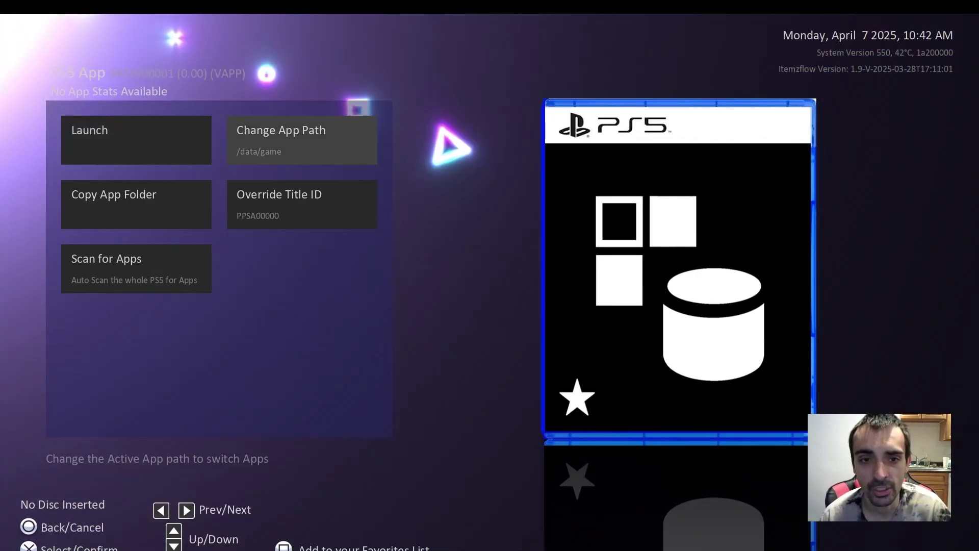
{"action": "key", "text": "Return"}
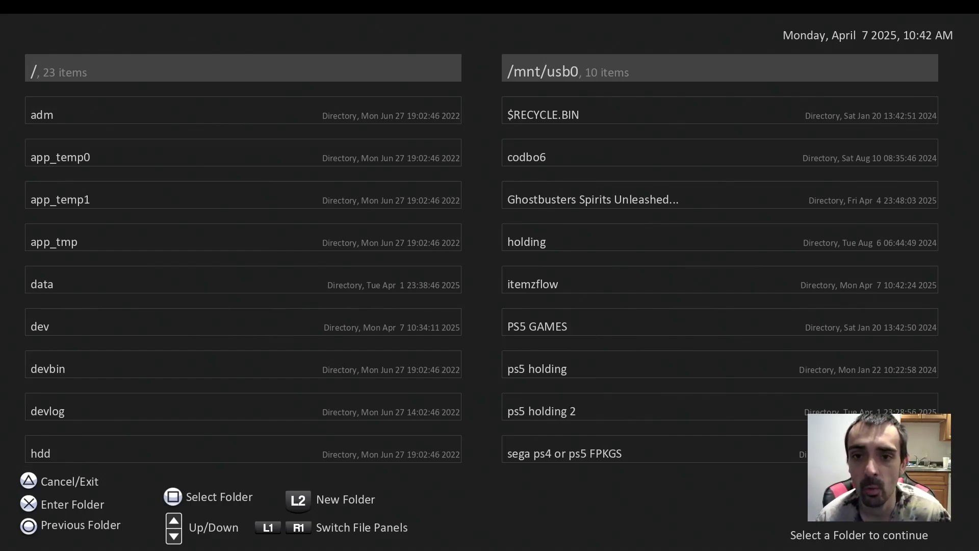
{"action": "key", "text": "Down"}
{"action": "key", "text": "Up"}
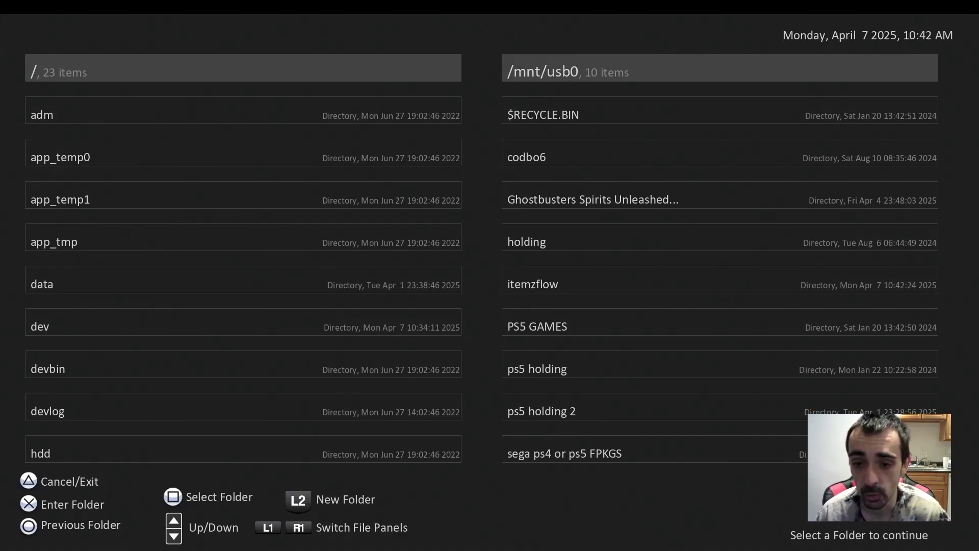
{"action": "key", "text": "Down"}
{"action": "key", "text": "Down"}
{"action": "key", "text": "Down"}
{"action": "key", "text": "Down"}
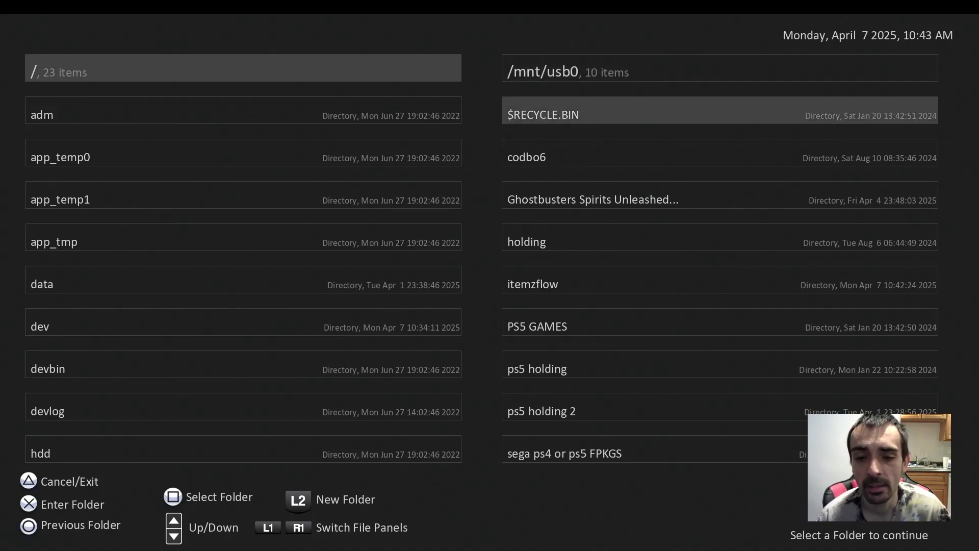
{"action": "key", "text": "Up"}
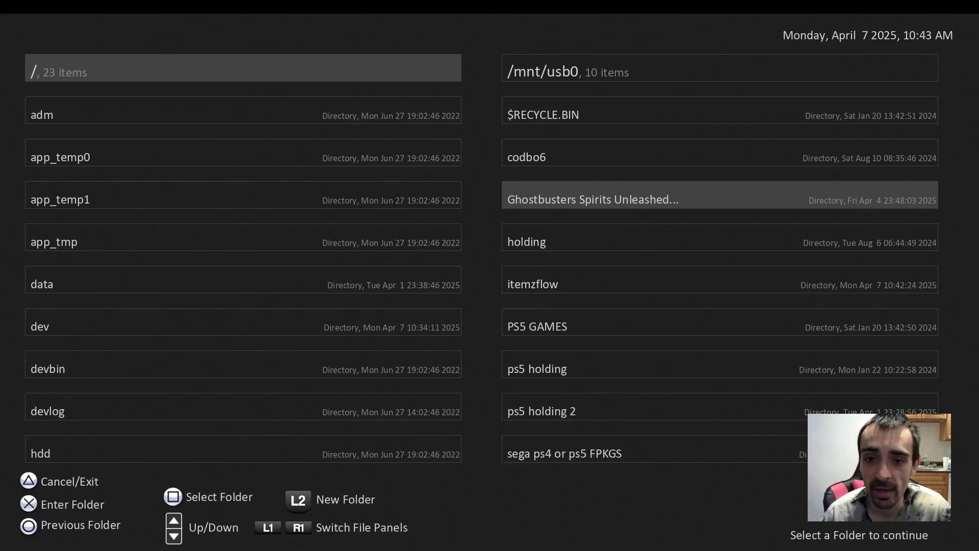
{"action": "key", "text": "Return"}
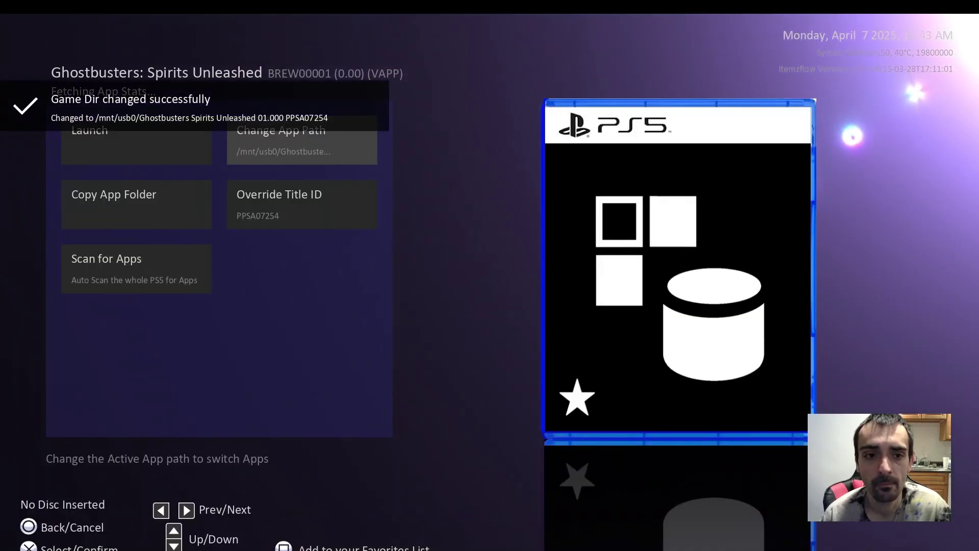
- Launch Ghostbusters: Spirits Unleashed, return to the PS5 home screen and view the game's home options
{"action": "key", "text": "Left"}
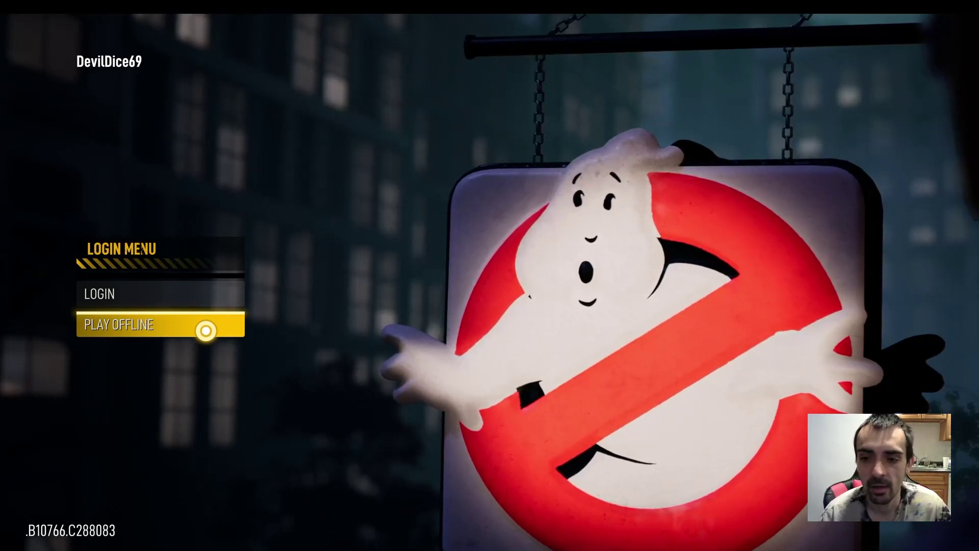
{"action": "key", "text": "super"}
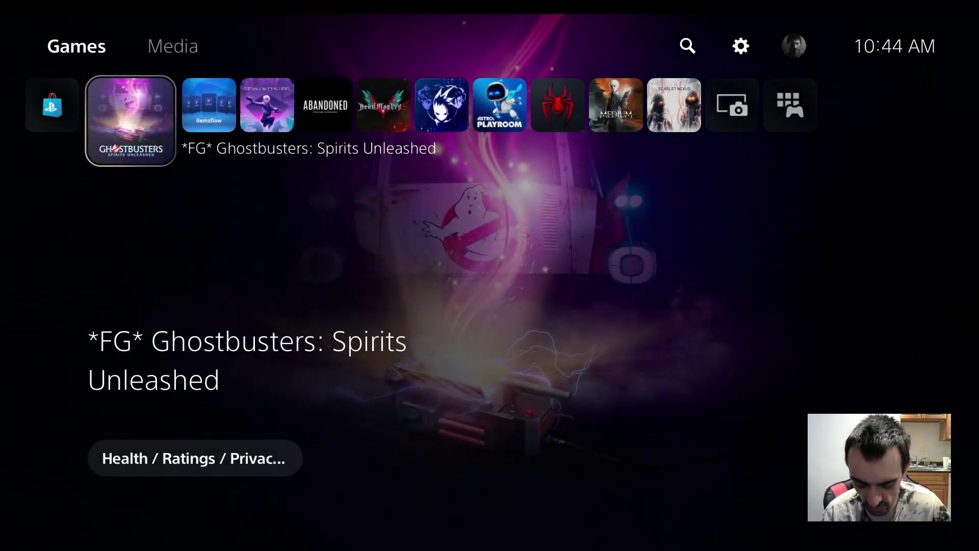
{"action": "key", "text": "Menu"}
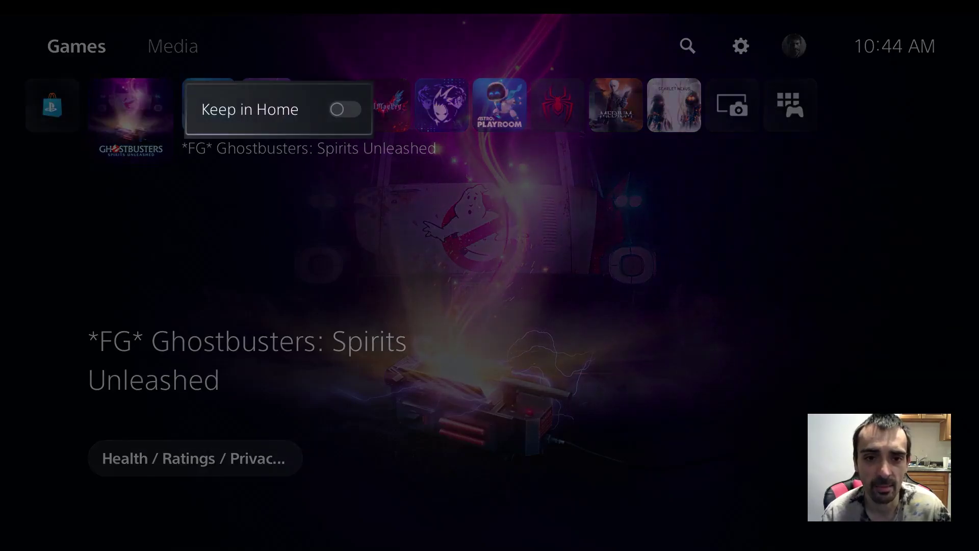
{"action": "key", "text": "Escape"}
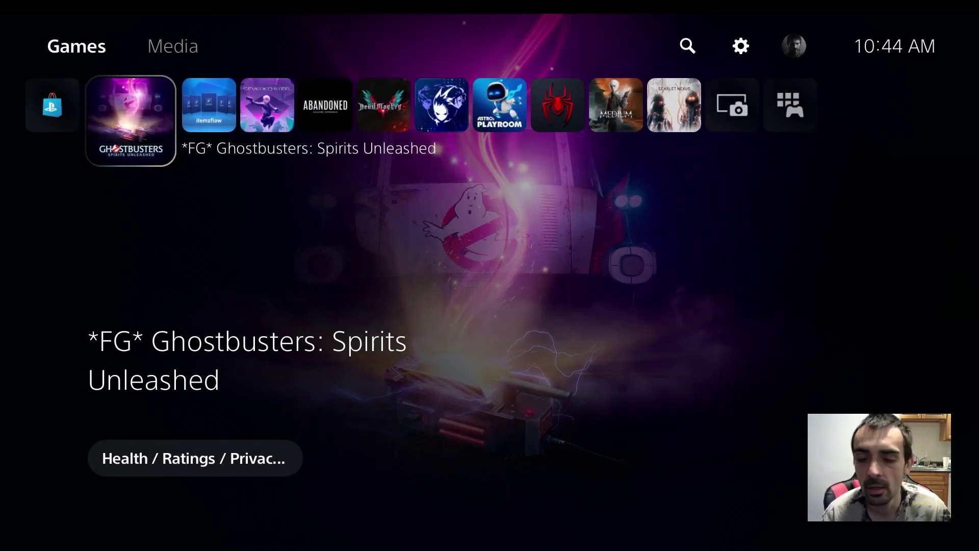
- Start Itemzflow Game Manager (PS5) from the home screen and dismiss its support notice
{"action": "key", "text": "Right"}
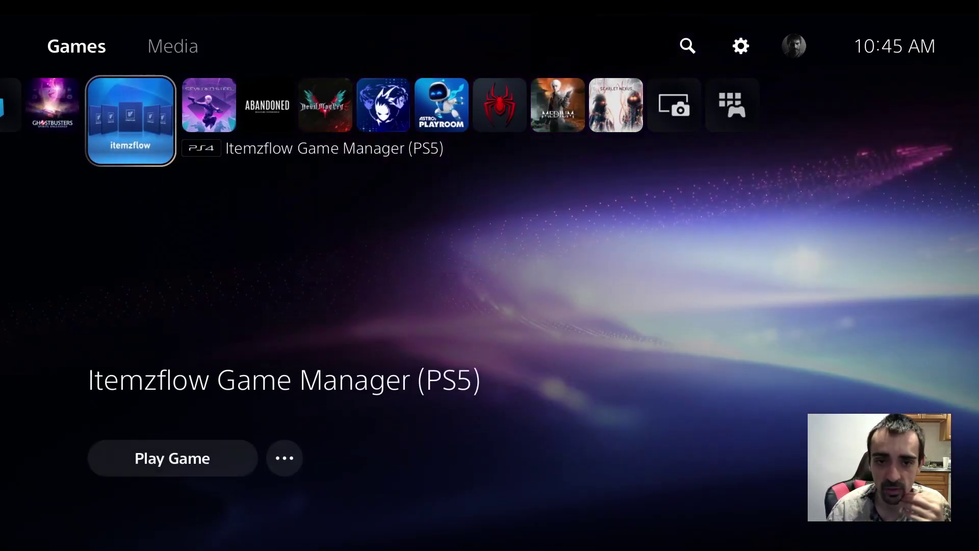
{"action": "key", "text": "Return"}
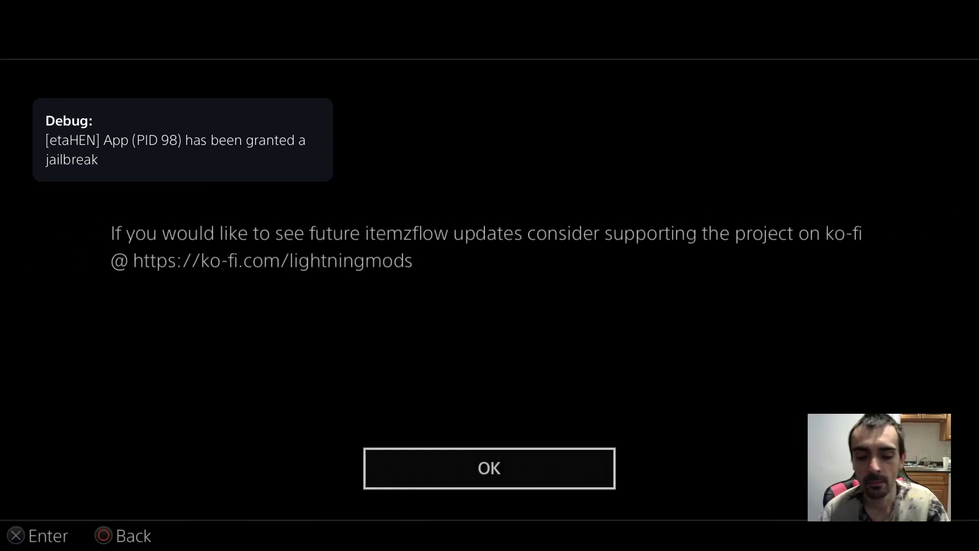
{"action": "key", "text": "Return"}
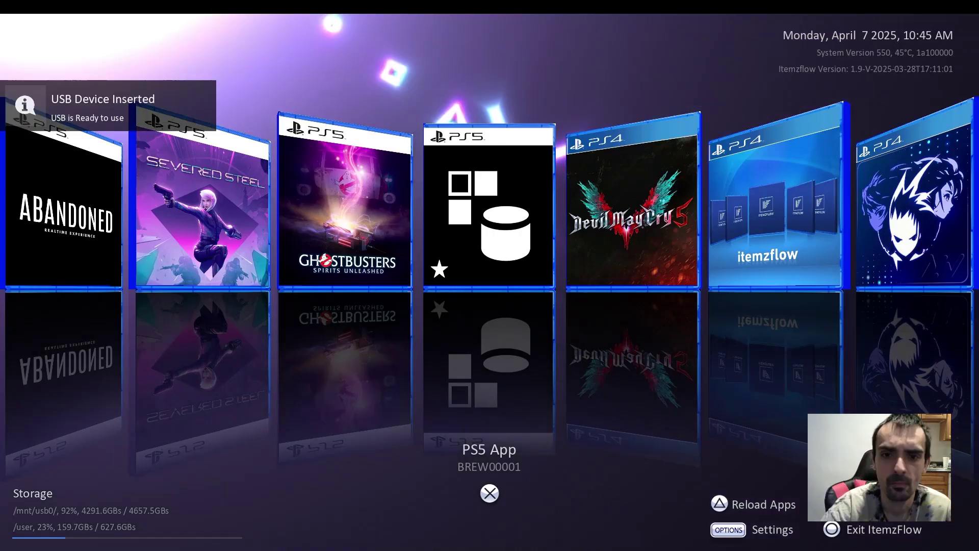
- Start the Copy App Folder operation for Ghostbusters: Spirits Unleashed from its I/O options
{"action": "key", "text": "Left"}
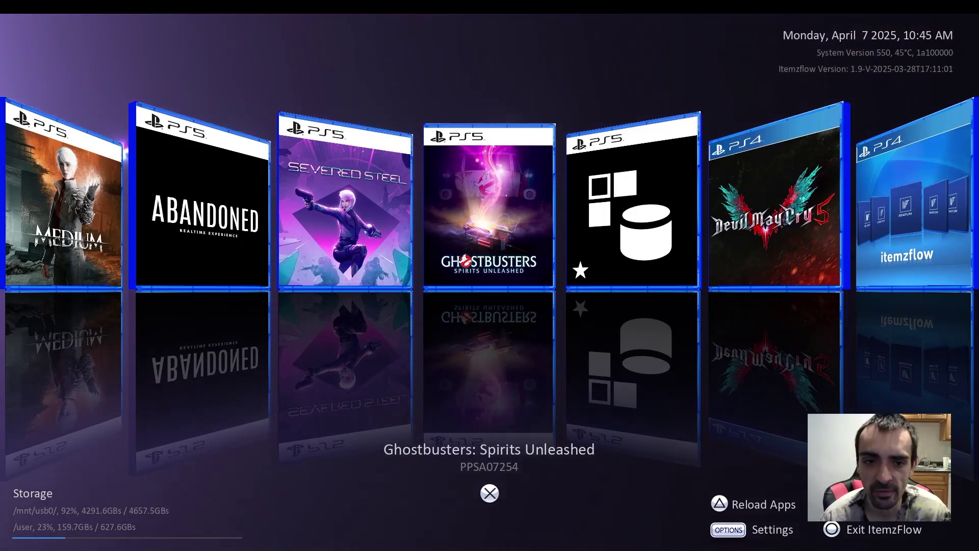
{"action": "key", "text": "Return"}
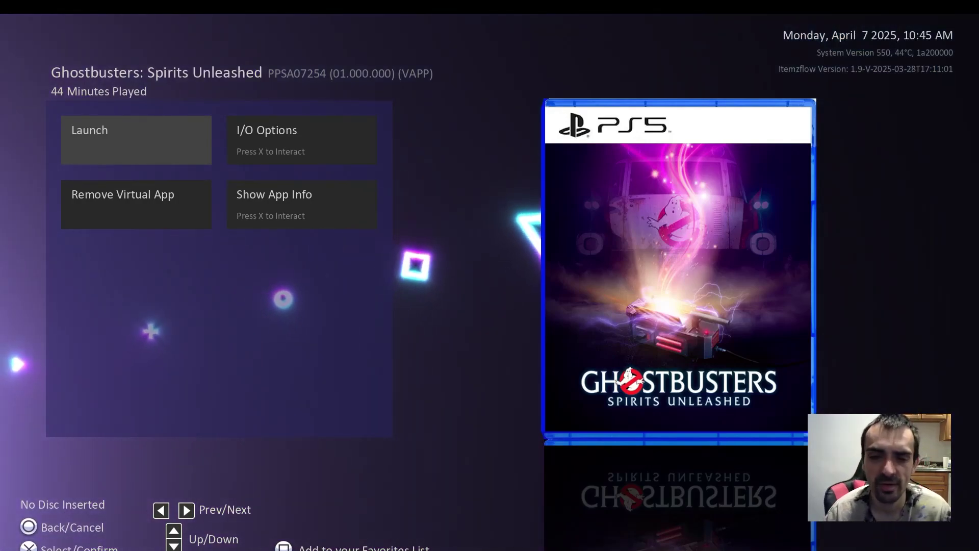
{"action": "key", "text": "Right"}
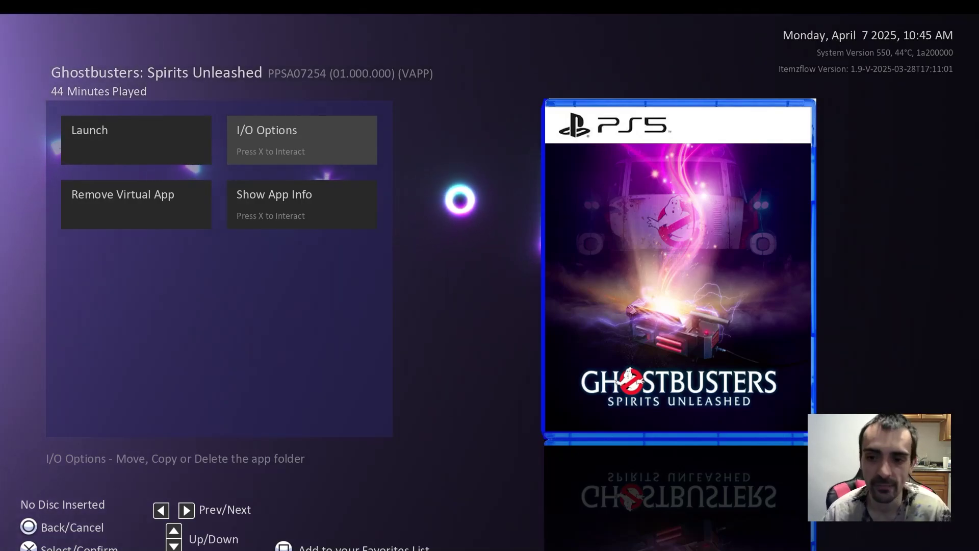
{"action": "key", "text": "Return"}
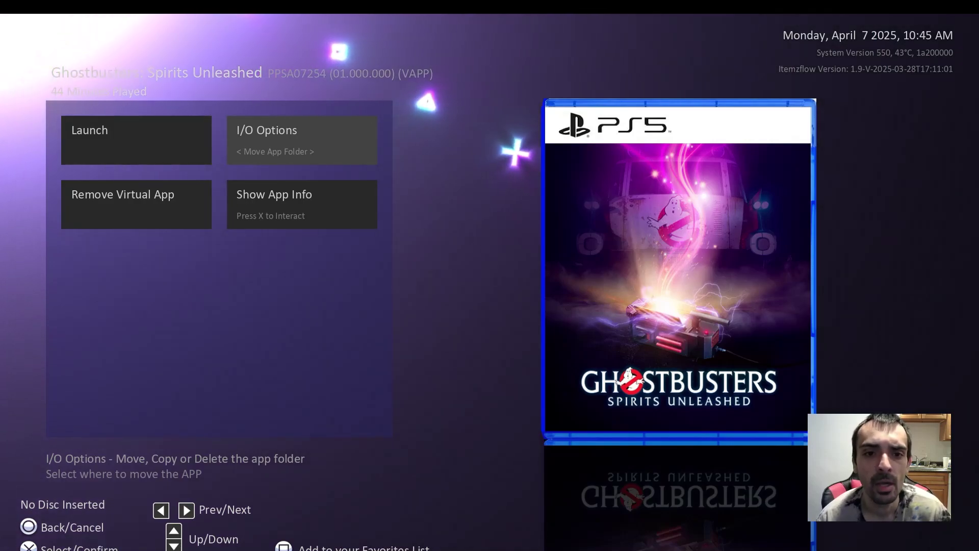
{"action": "key", "text": "Right"}
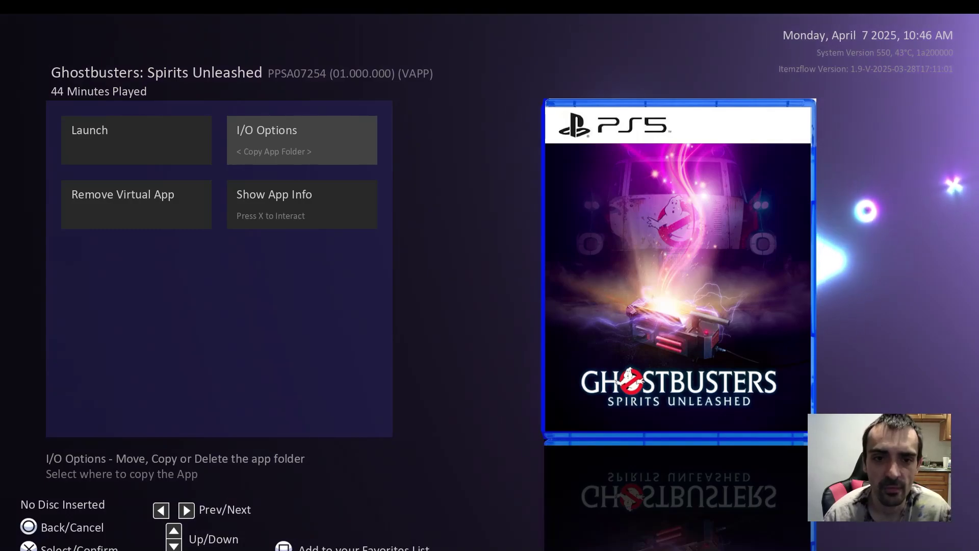
{"action": "key", "text": "Return"}
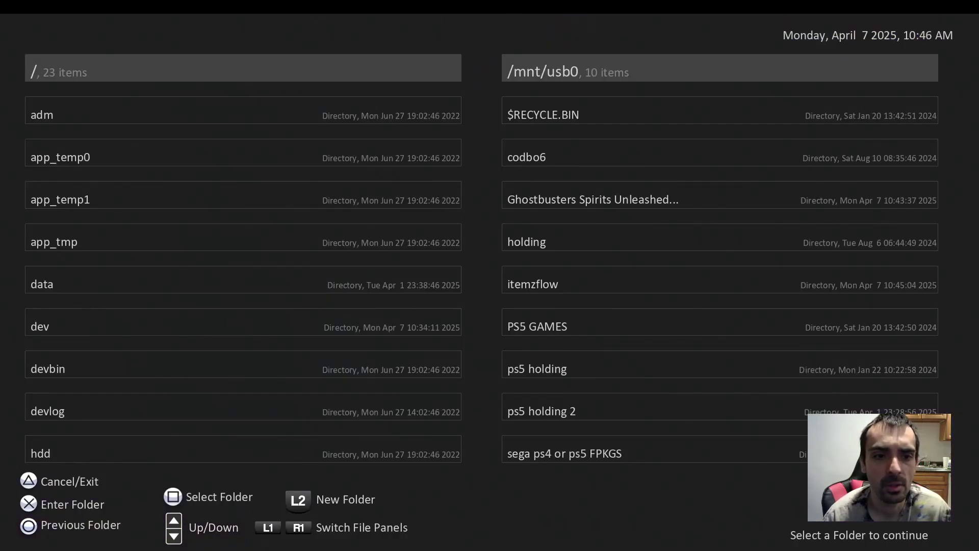
- Copy the game folder to the console's internal data directory and acknowledge the completed copy
{"action": "key", "text": "Down"}
{"action": "key", "text": "Down"}
{"action": "key", "text": "Down"}
{"action": "key", "text": "Down"}
{"action": "key", "text": "Down"}
{"action": "key", "text": "Down"}
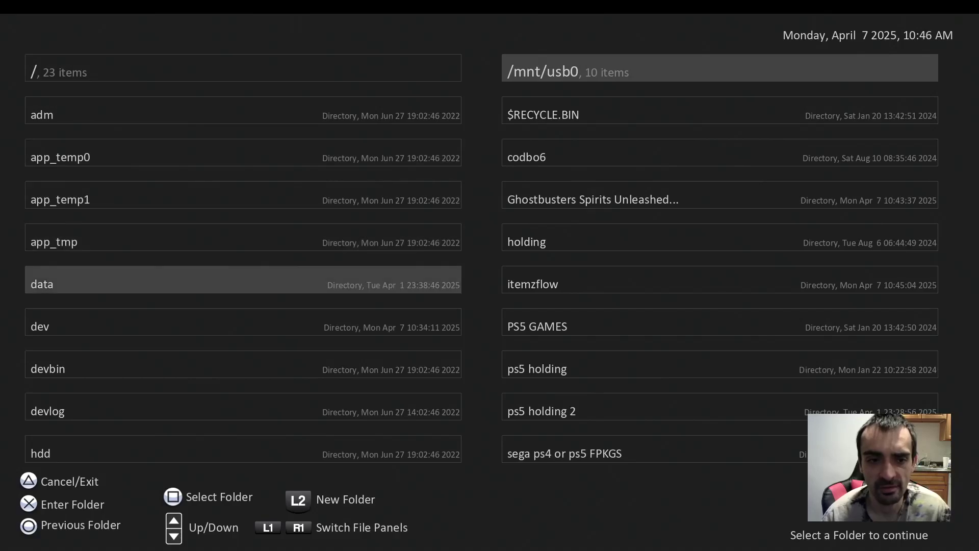
{"action": "key", "text": "Up"}
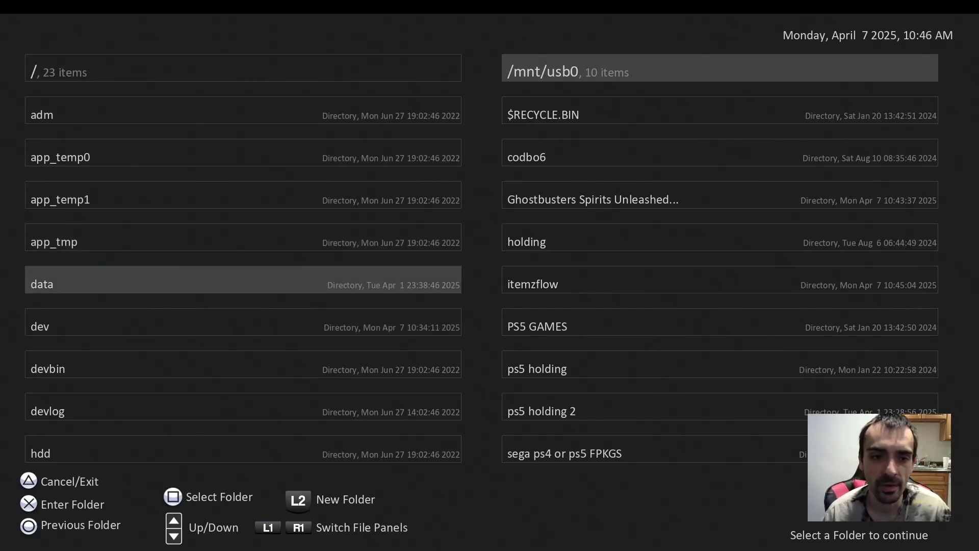
{"action": "key", "text": "space"}
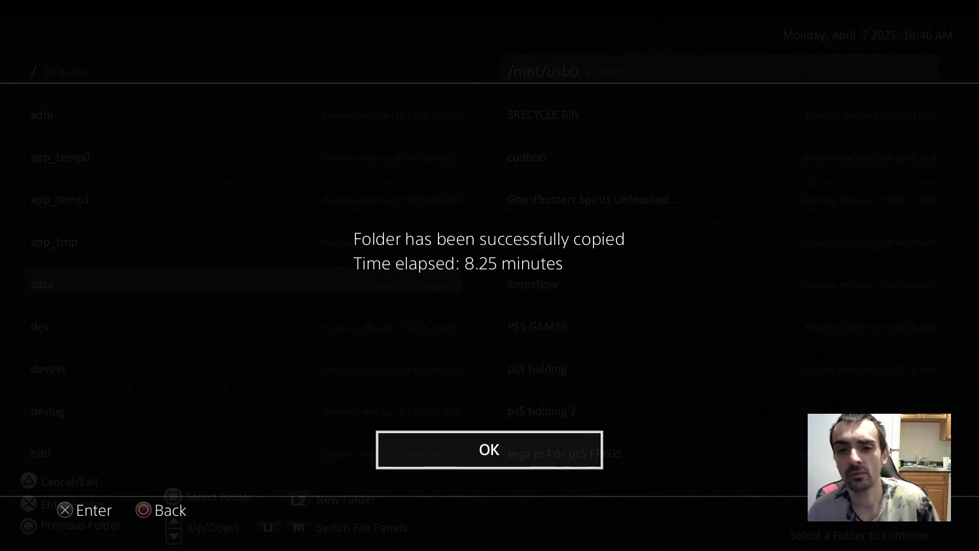
{"action": "key", "text": "Return"}
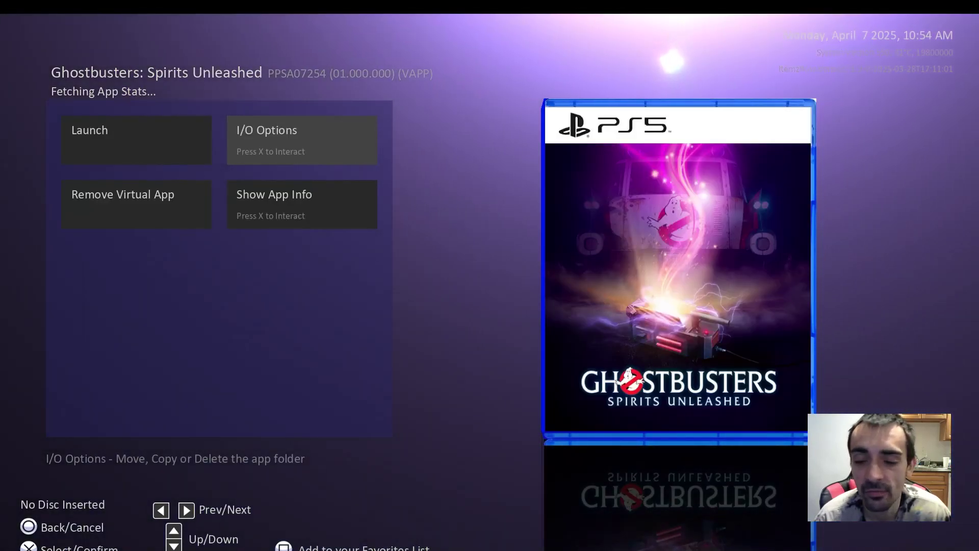
- Remove the Ghostbusters: Spirits Unleashed virtual app from the PS5 and Itemzflow without deleting its folder
{"action": "key", "text": "Escape"}
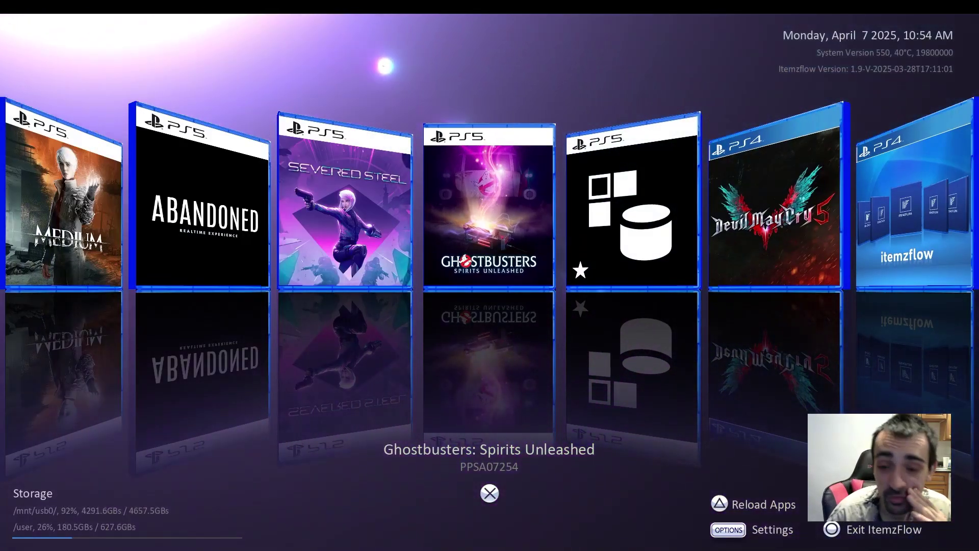
{"action": "key", "text": "Return"}
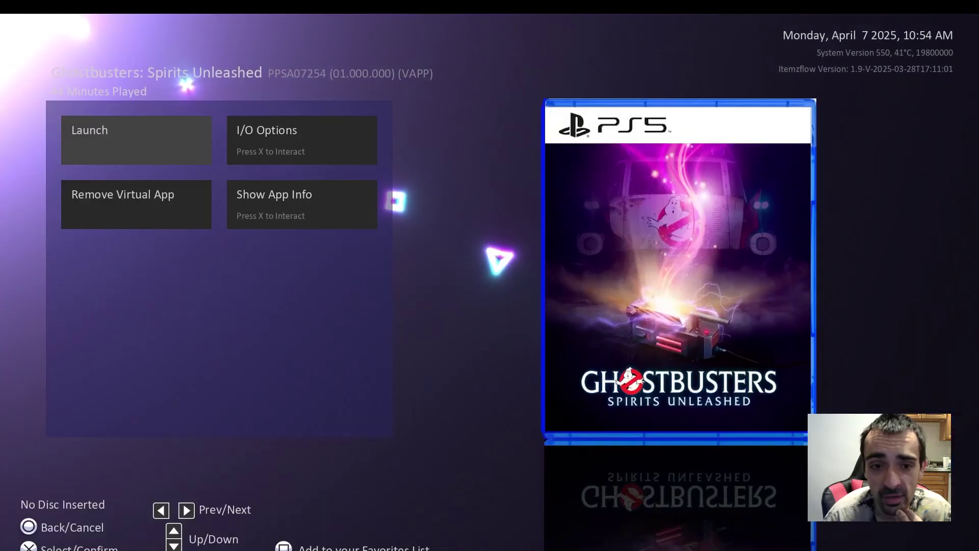
{"action": "key", "text": "Down"}
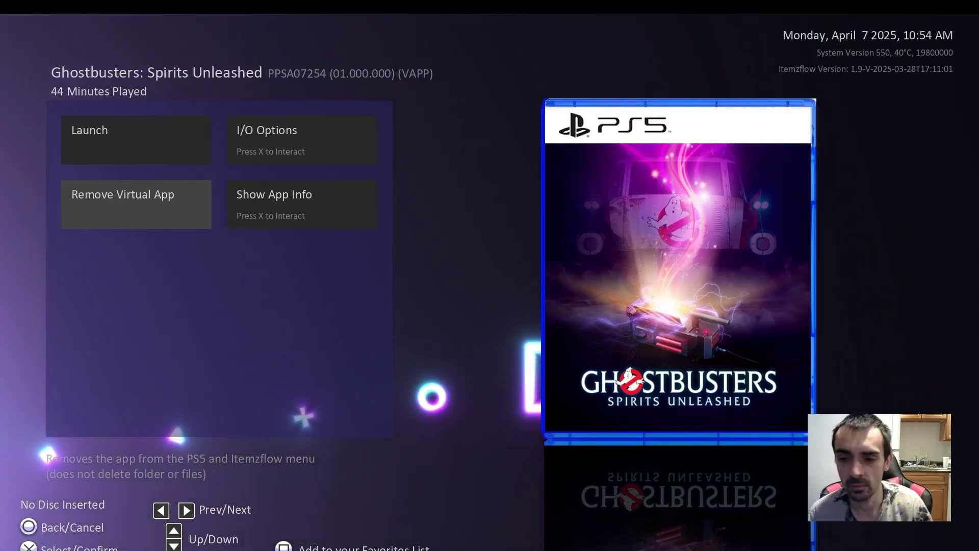
{"action": "key", "text": "Return"}
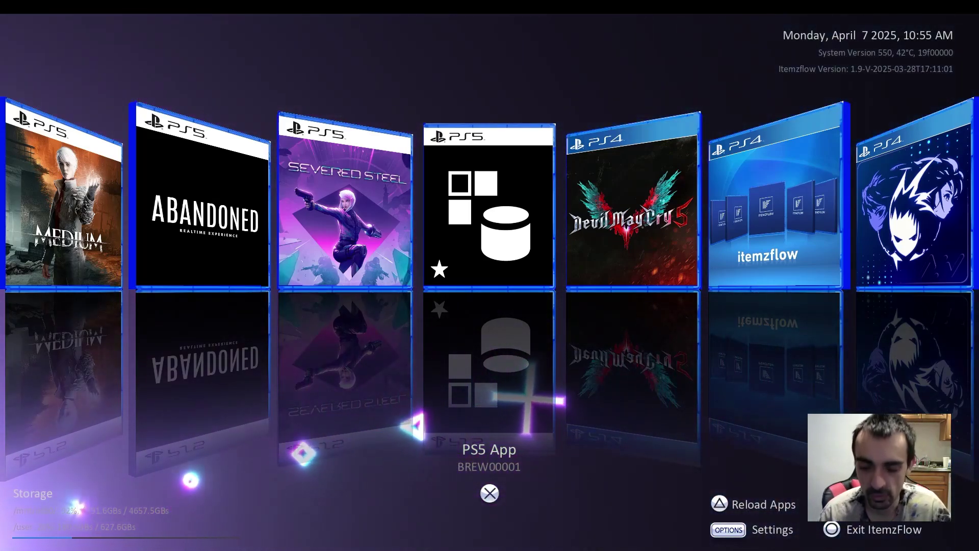
- Return to the PS5 home screen and restart Itemzflow Game Manager (PS5)
{"action": "key", "text": "super"}
{"action": "key", "text": "Left"}
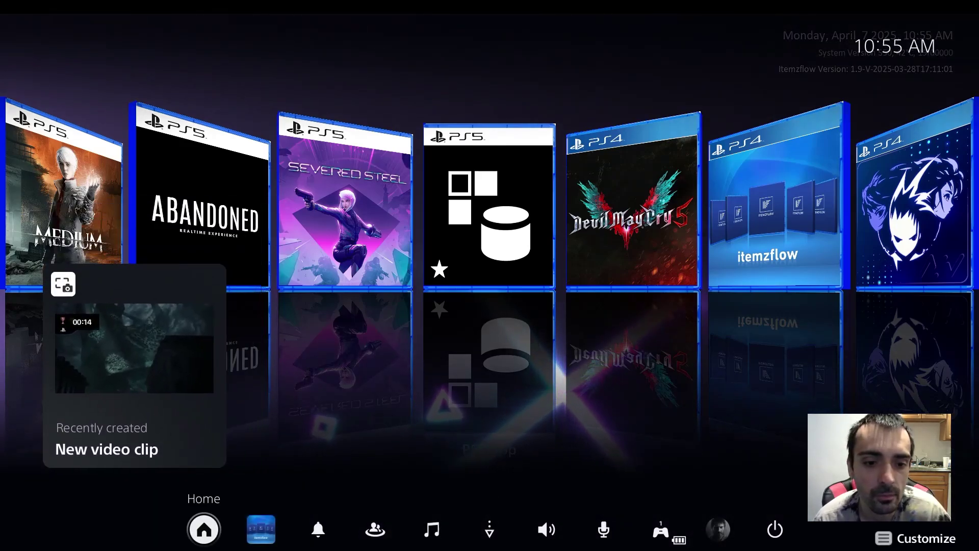
{"action": "key", "text": "Return"}
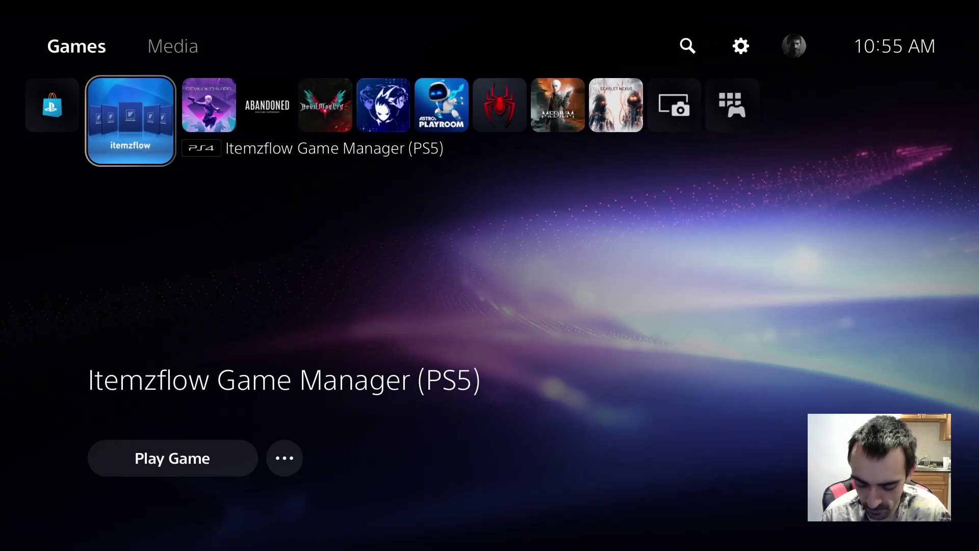
{"action": "key", "text": "Menu"}
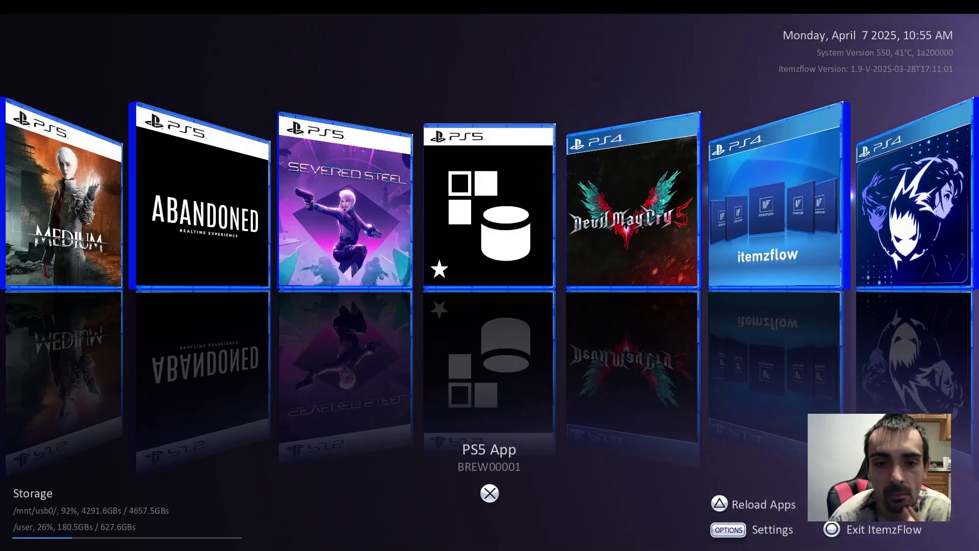
- Look through the Itemzflow library to check whether Ghostbusters: Spirits Unleashed is still listed
{"action": "key", "text": "Left"}
{"action": "key", "text": "Left"}
{"action": "key", "text": "Left"}
{"action": "key", "text": "Left"}
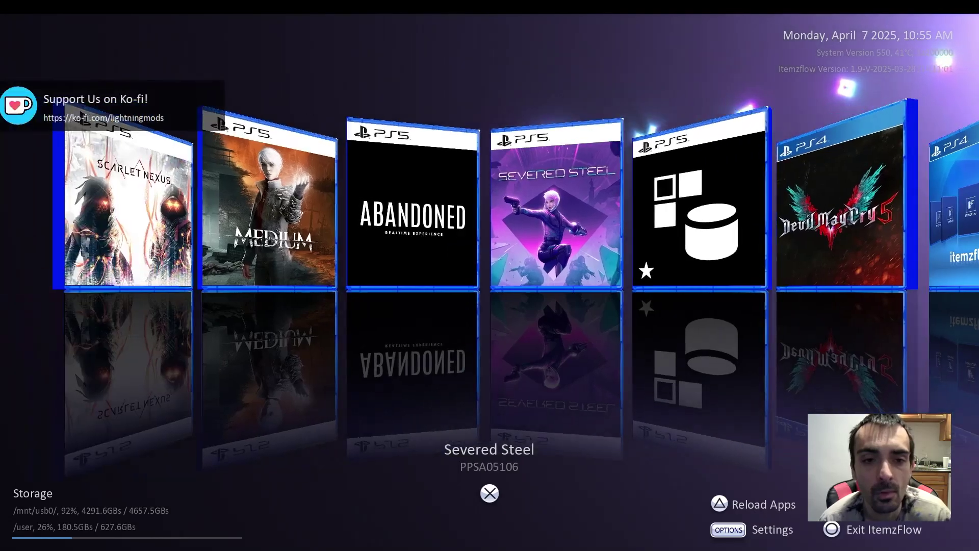
{"action": "key", "text": "Left"}
{"action": "key", "text": "Left"}
{"action": "key", "text": "Left"}
{"action": "key", "text": "Left"}
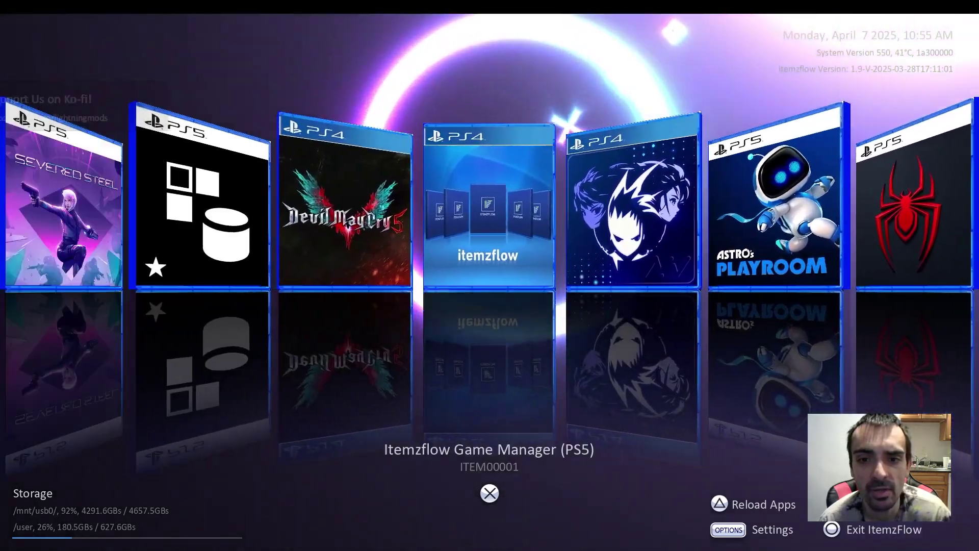
{"action": "key", "text": "Left"}
{"action": "key", "text": "Right"}
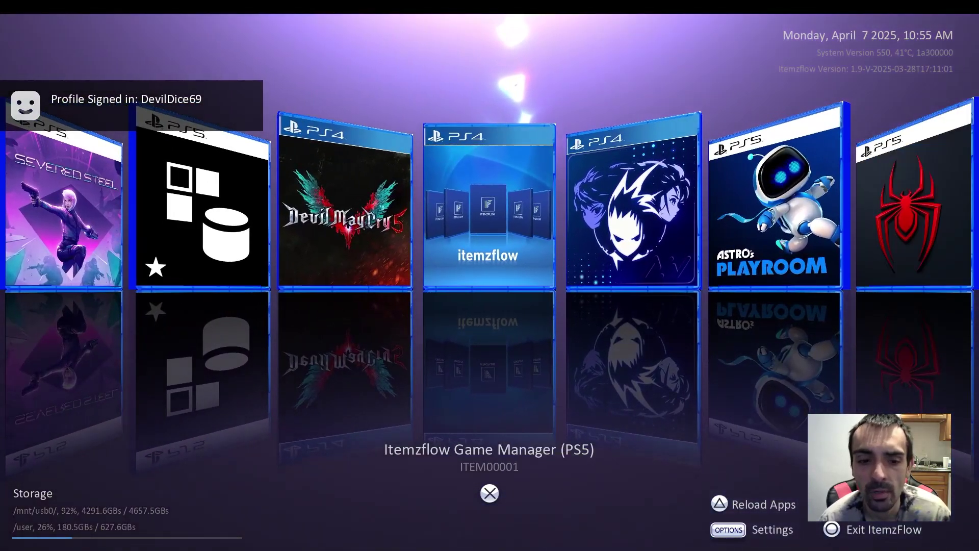
{"action": "key", "text": "Return"}
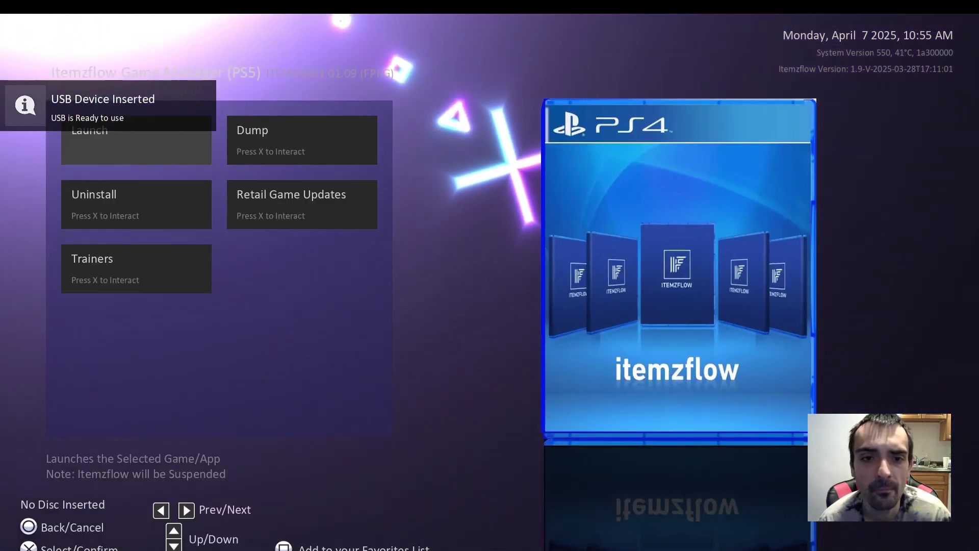
{"action": "key", "text": "Escape"}
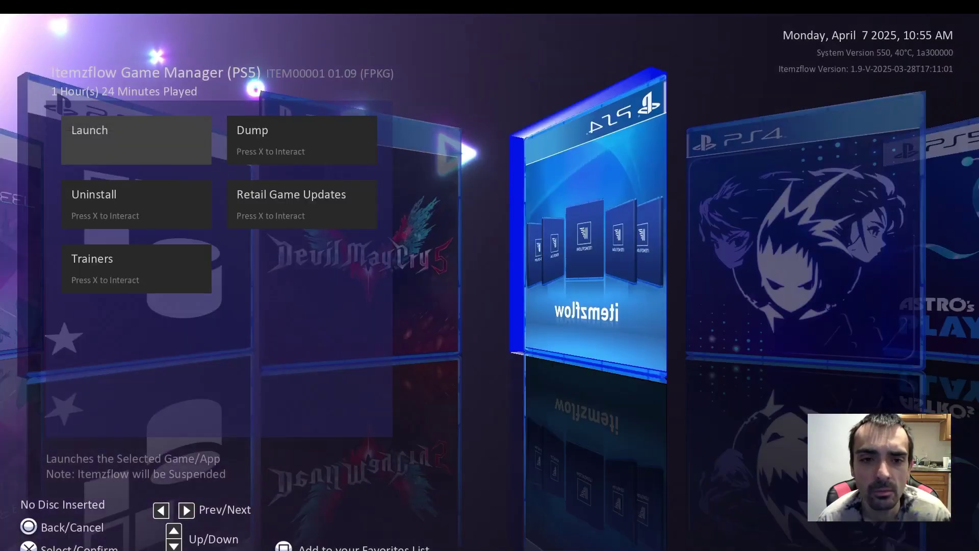
{"action": "key", "text": "Right"}
{"action": "key", "text": "Right"}
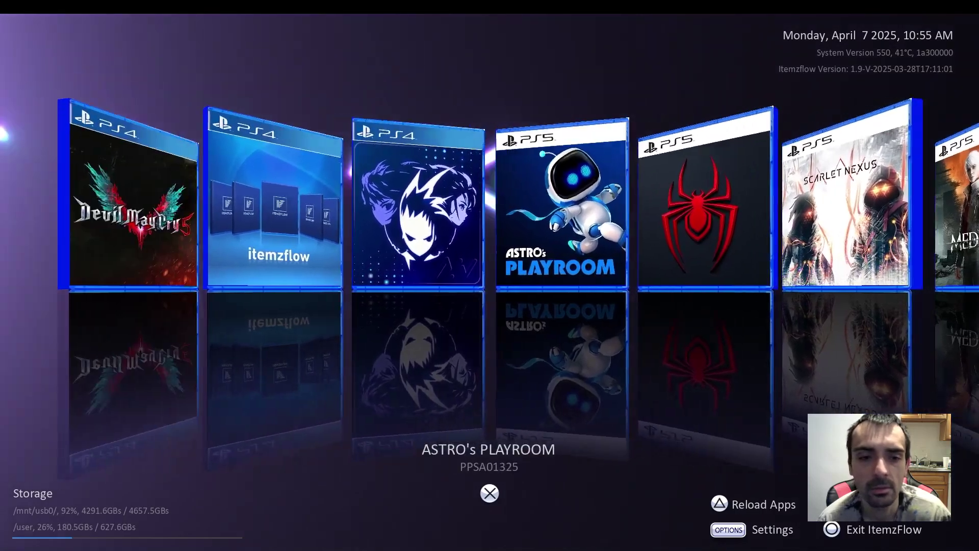
- Open the Change App Path folder browser for the PS5 App entry (BREW00001)
{"action": "key", "text": "Left"}
{"action": "key", "text": "Left"}
{"action": "key", "text": "Left"}
{"action": "key", "text": "Left"}
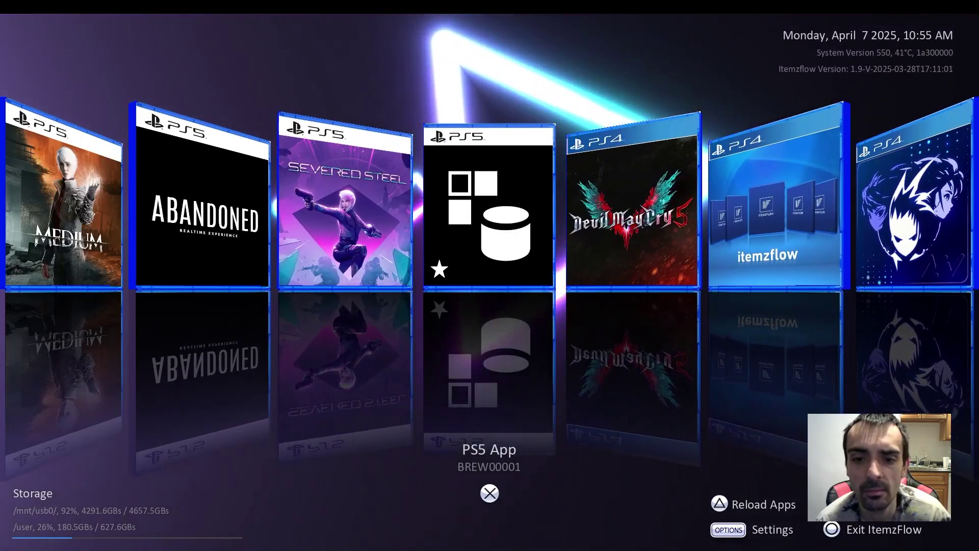
{"action": "key", "text": "Return"}
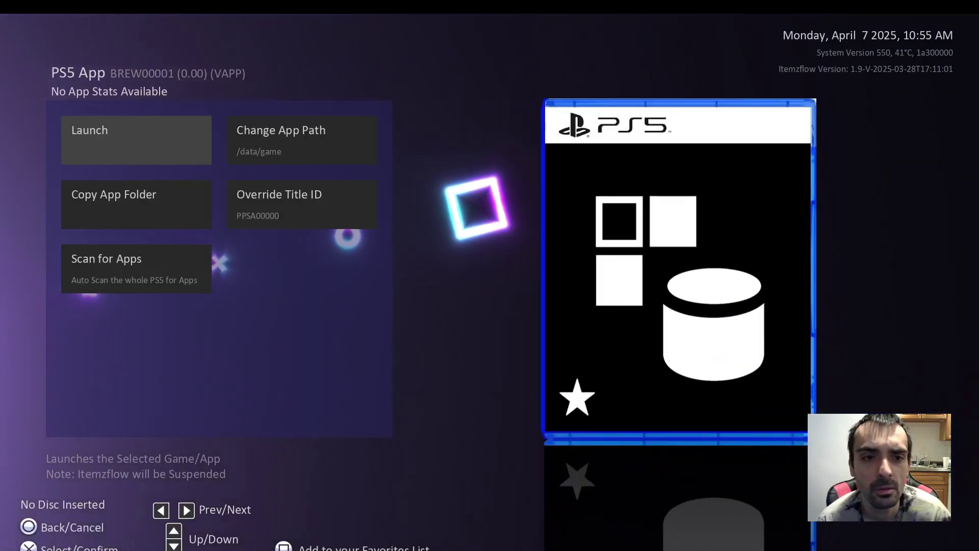
{"action": "key", "text": "Right"}
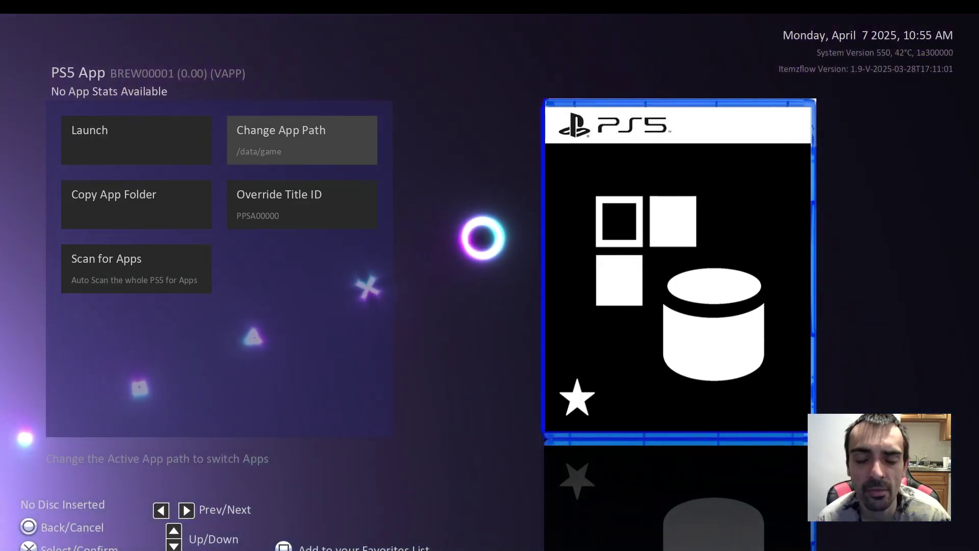
{"action": "key", "text": "Return"}
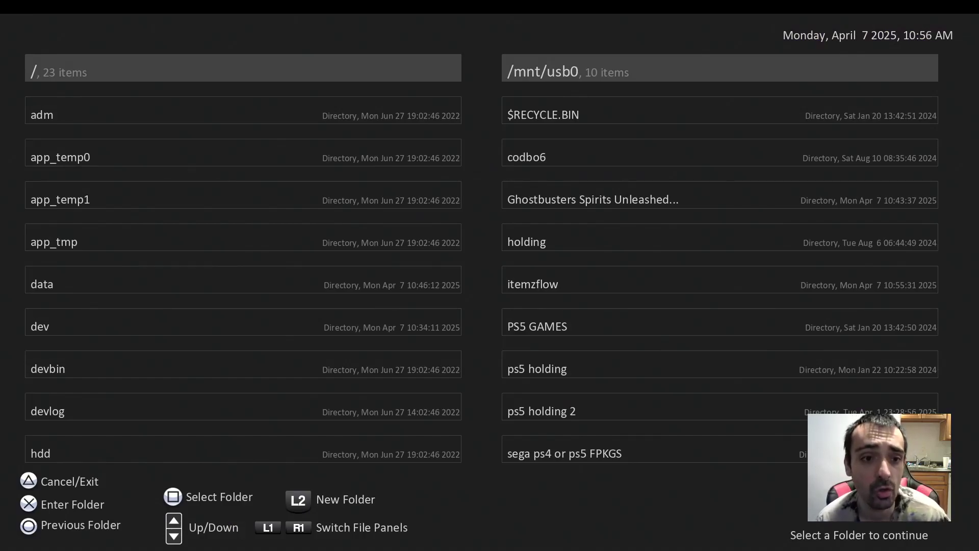
- Enter the console's internal /data directory in the folder browser
{"action": "key", "text": "Down"}
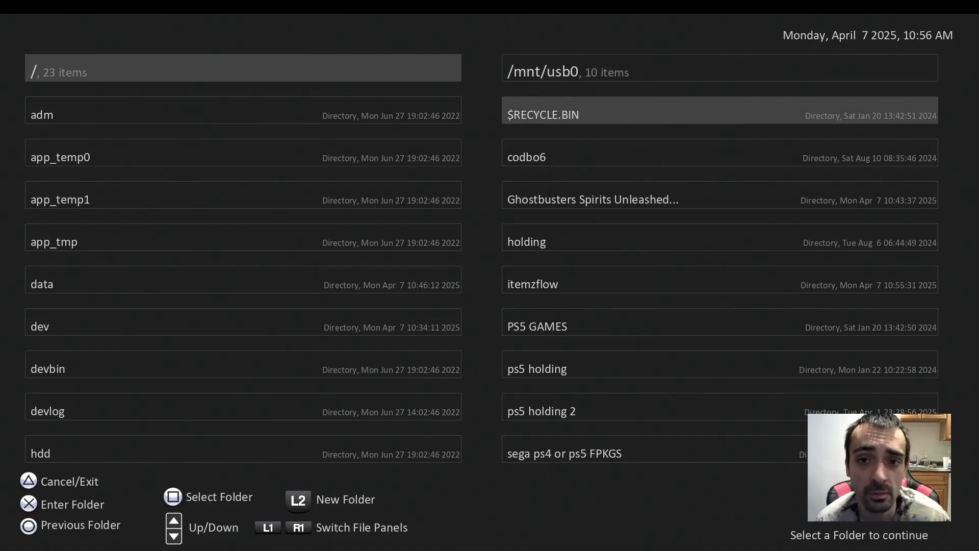
{"action": "key", "text": "Down"}
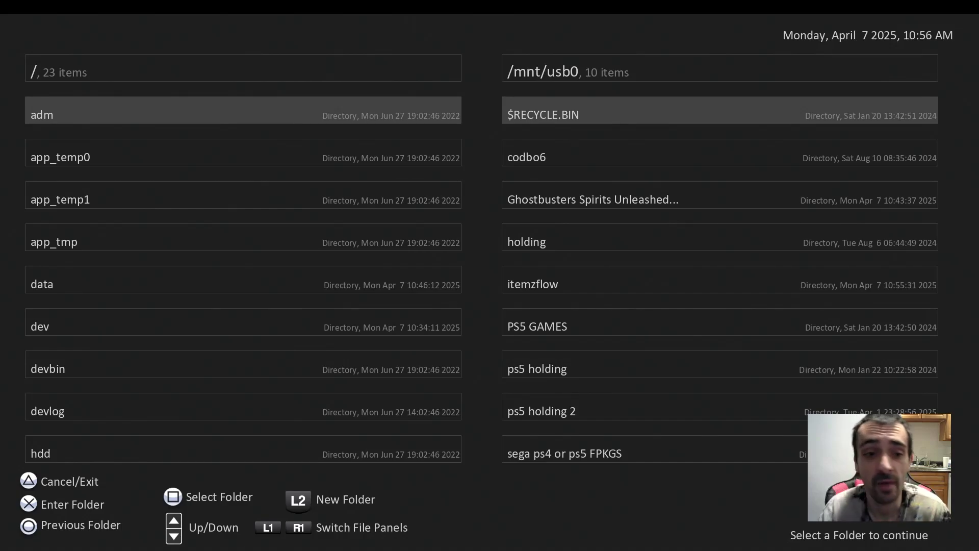
{"action": "key", "text": "Down"}
{"action": "key", "text": "Down"}
{"action": "key", "text": "Down"}
{"action": "key", "text": "Down"}
{"action": "key", "text": "Down"}
{"action": "key", "text": "Down"}
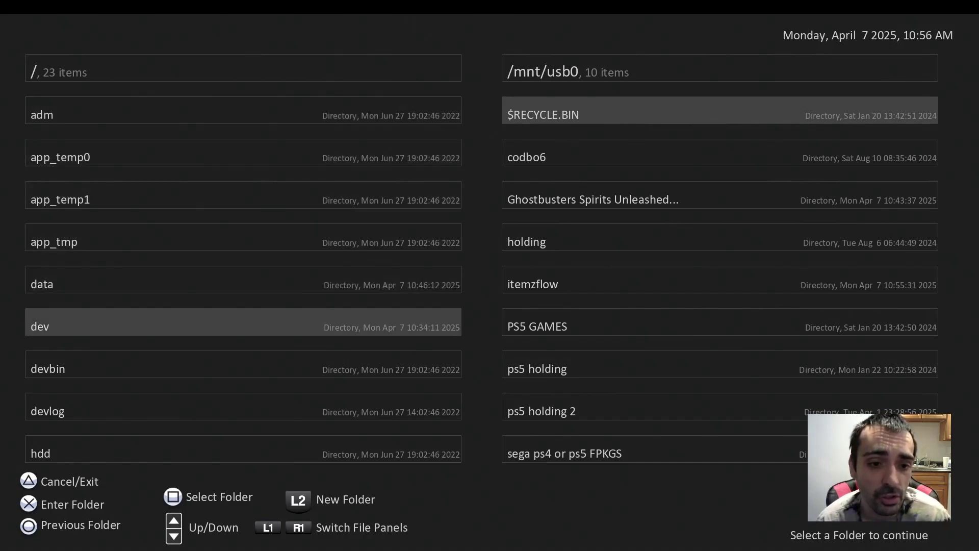
{"action": "key", "text": "Up"}
{"action": "key", "text": "Up"}
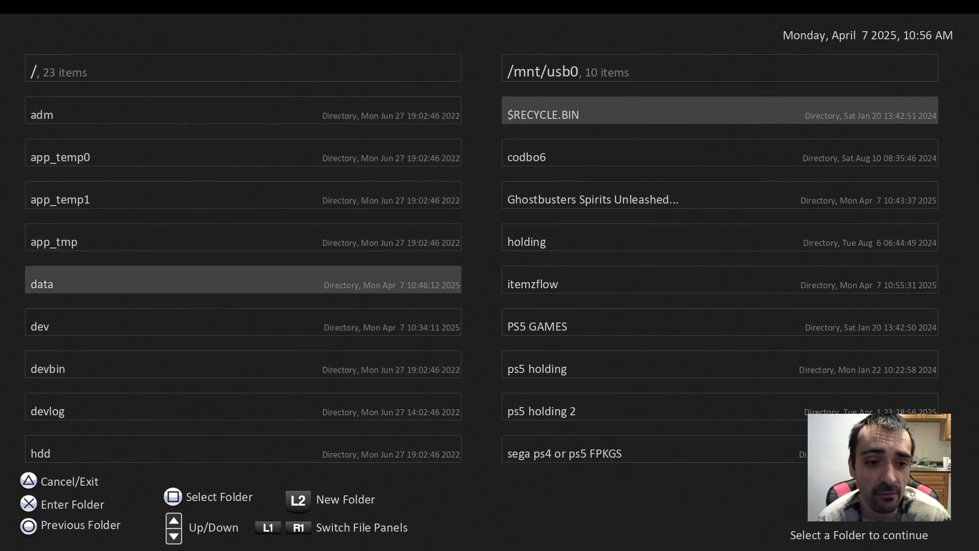
{"action": "key", "text": "Return"}
- Set the app path to the folder /data/Ghostbusters Spirits Unleashed 01.000 PPSA07254
{"action": "key", "text": "Down"}
{"action": "key", "text": "Down"}
{"action": "key", "text": "Down"}
{"action": "key", "text": "Down"}
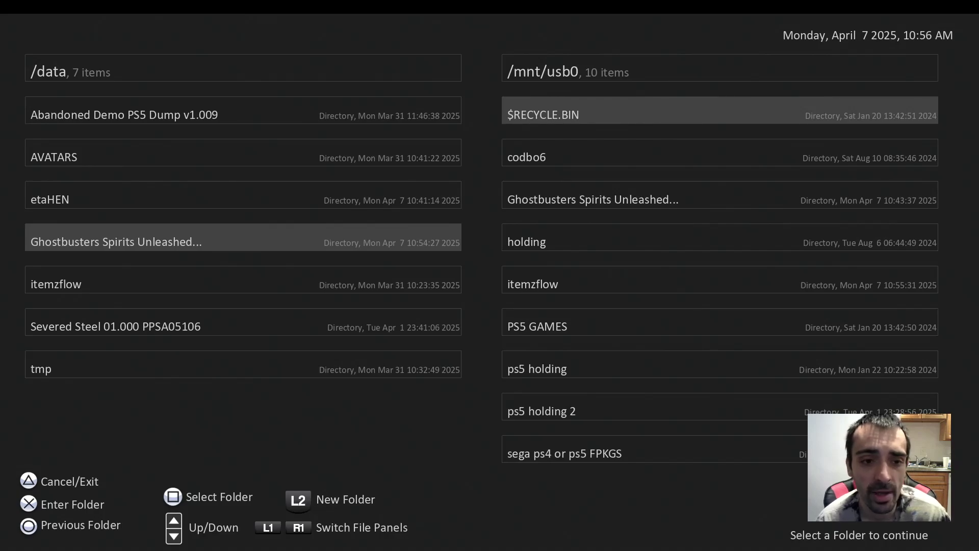
{"action": "key", "text": "space"}
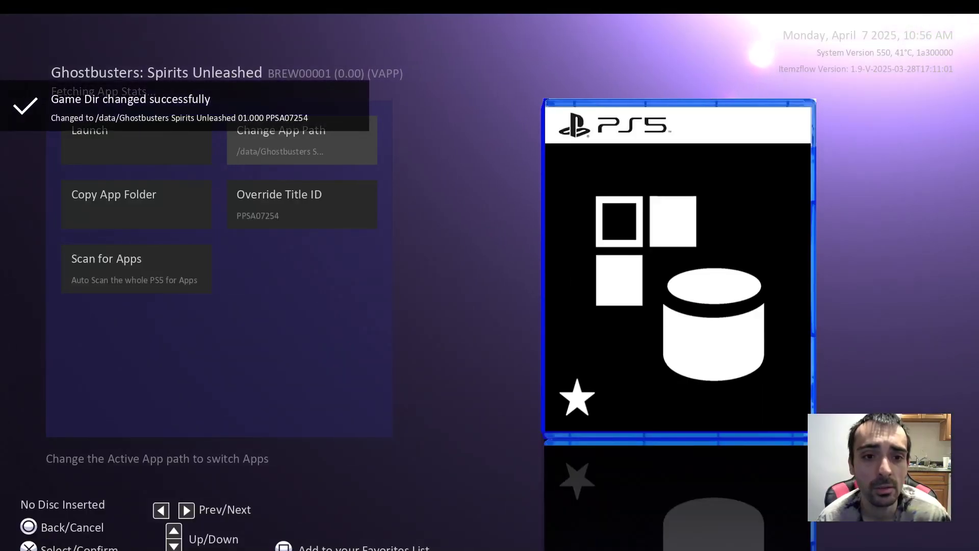
- Launch Ghostbusters: Spirits Unleashed from internal storage, then view its options on the PS5 home screen
{"action": "key", "text": "Left"}
{"action": "key", "text": "Up"}
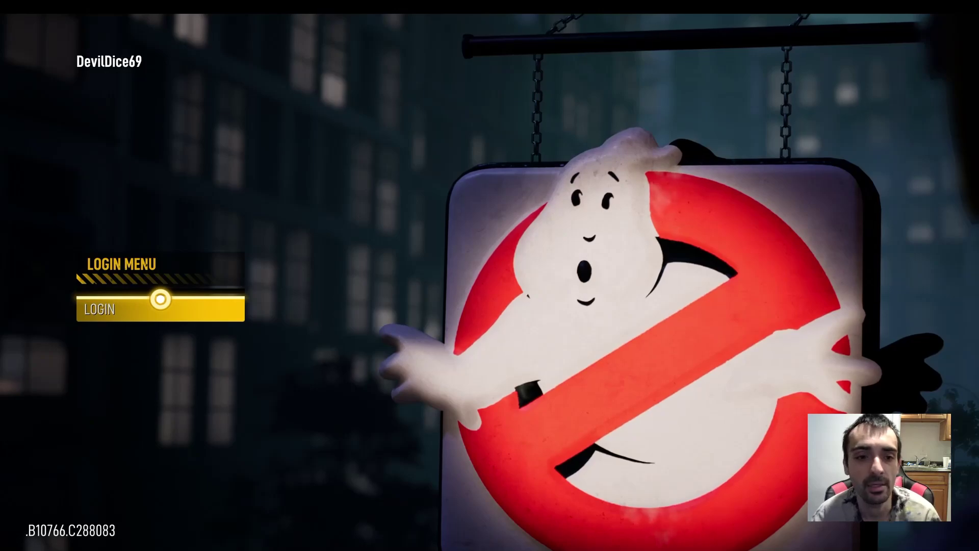
{"action": "key", "text": "super"}
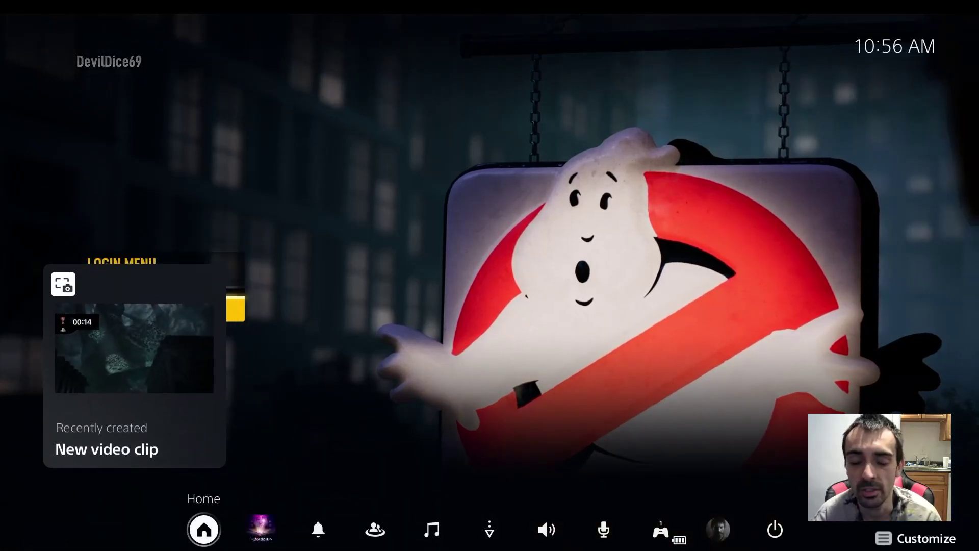
{"action": "key", "text": "Return"}
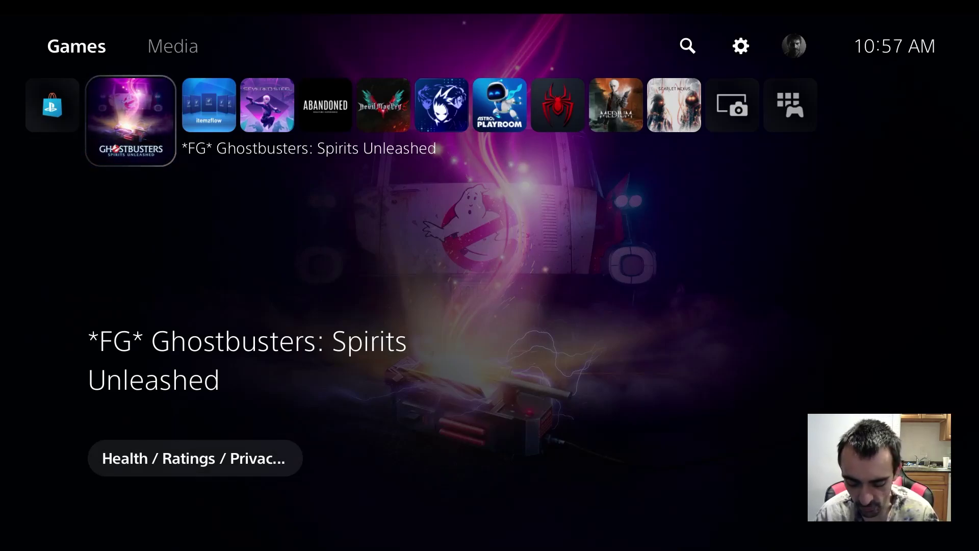
{"action": "key", "text": "Menu"}
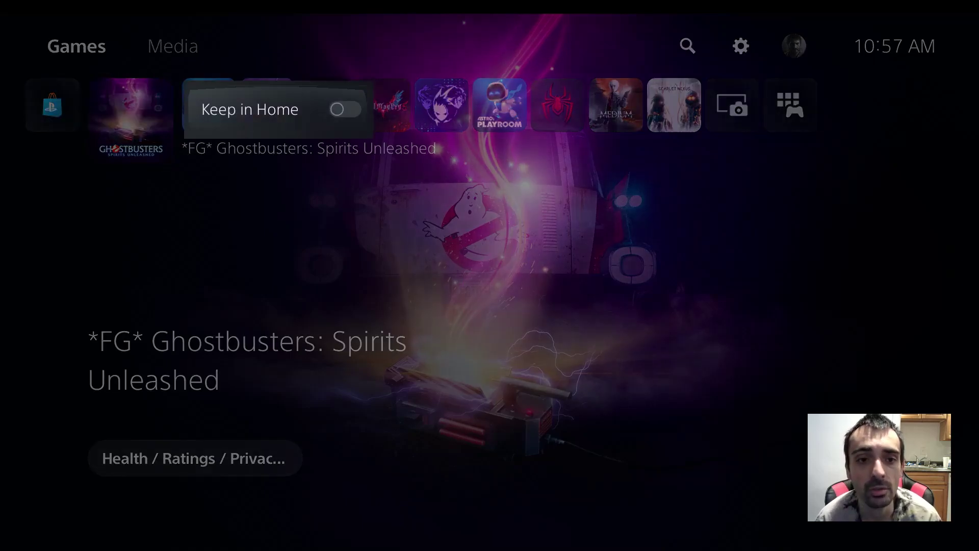
{"action": "key", "text": "Escape"}
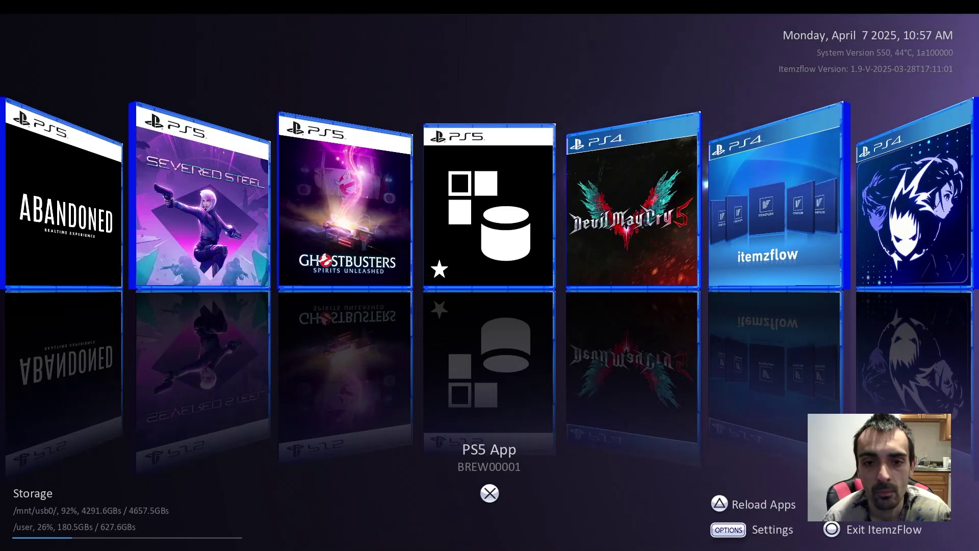
- Launch Severed Steel from the Itemzflow library
{"action": "key", "text": "Left"}
{"action": "key", "text": "Left"}
{"action": "key", "text": "Right"}
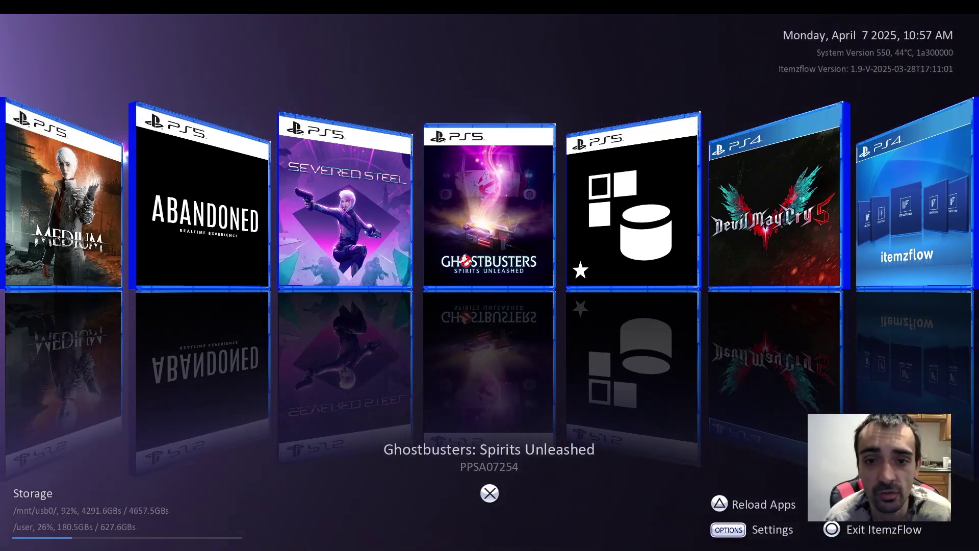
{"action": "key", "text": "Left"}
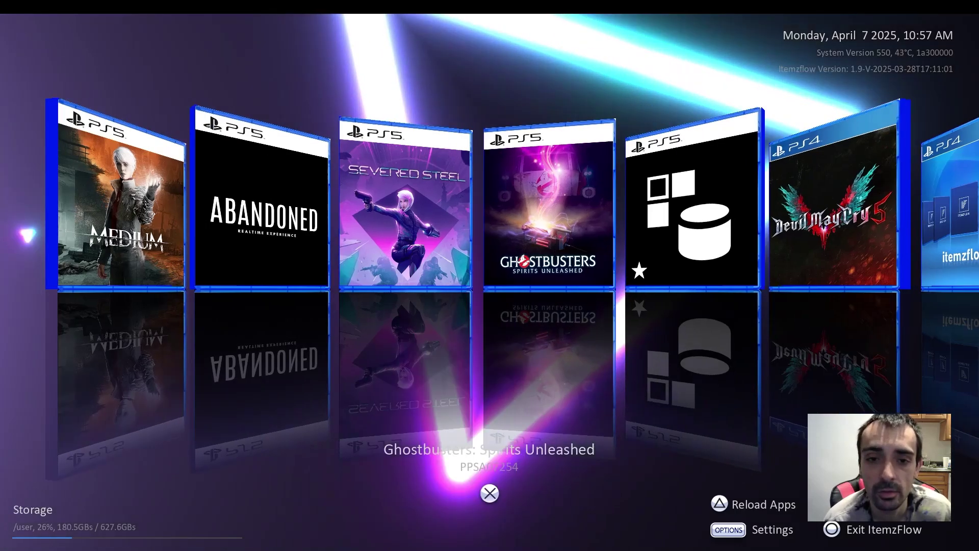
{"action": "key", "text": "Return"}
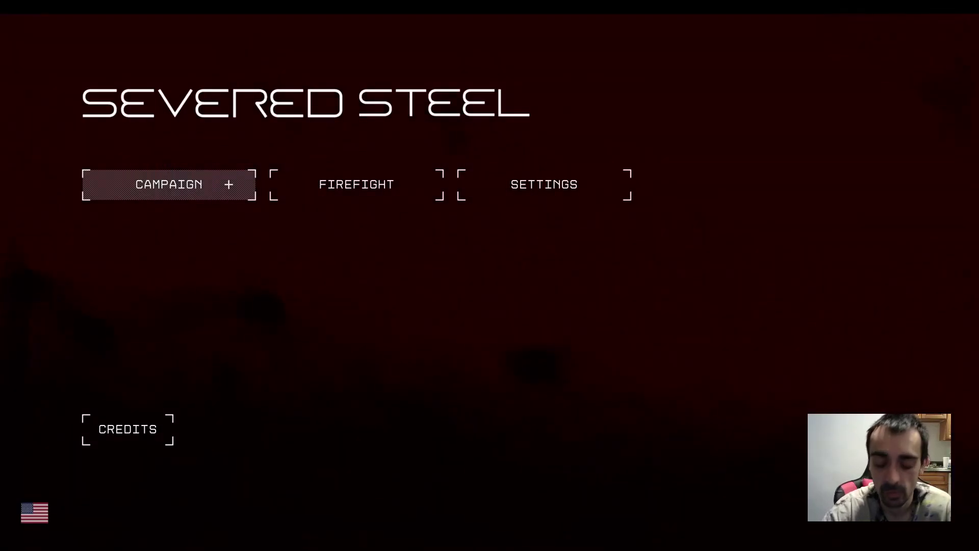
- Return to the PS5 home screen and check the home options for Severed Steel
{"action": "key", "text": "super"}
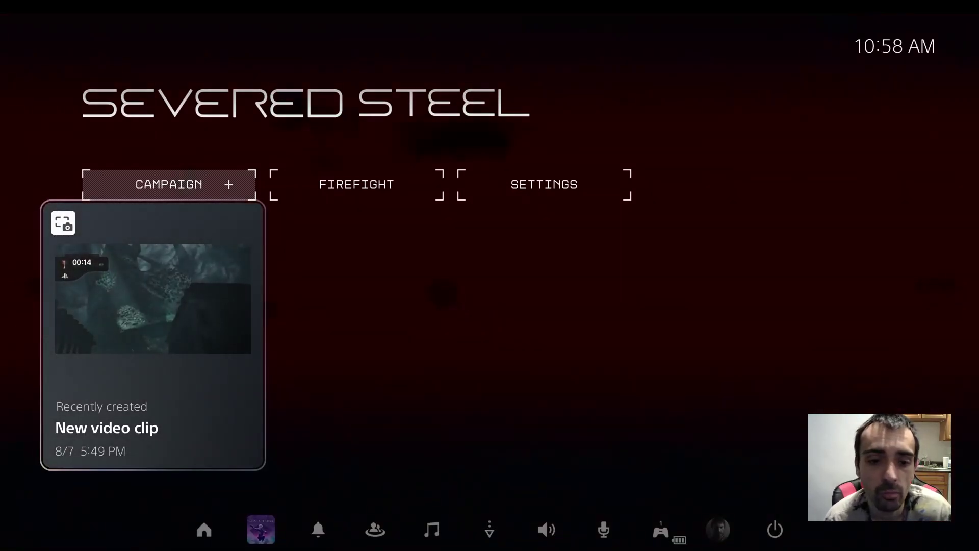
{"action": "key", "text": "super"}
{"action": "key", "text": "Menu"}
{"action": "key", "text": "Escape"}
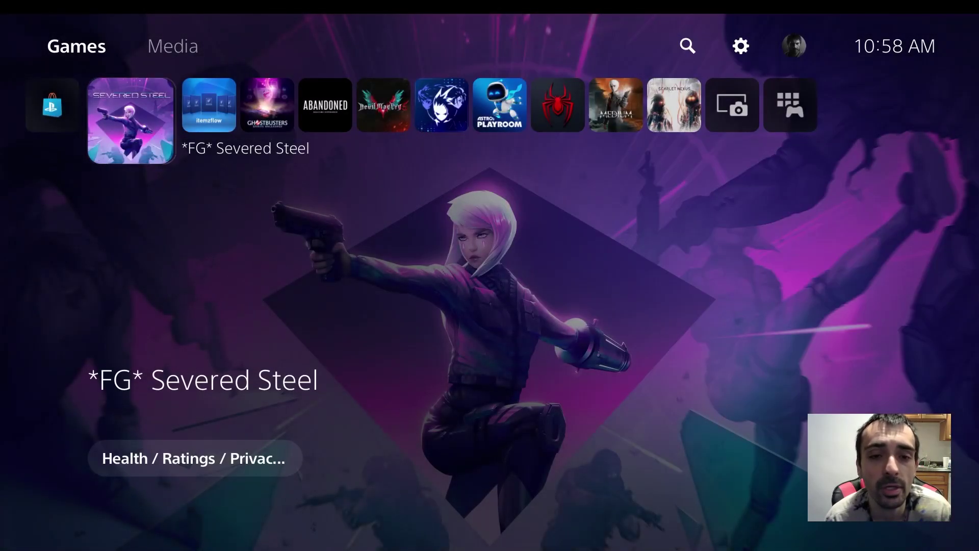
- Switch to Itemzflow, launch Ghostbusters: Spirits Unleashed from its library and return to the PS5 home screen
{"action": "key", "text": "Right"}
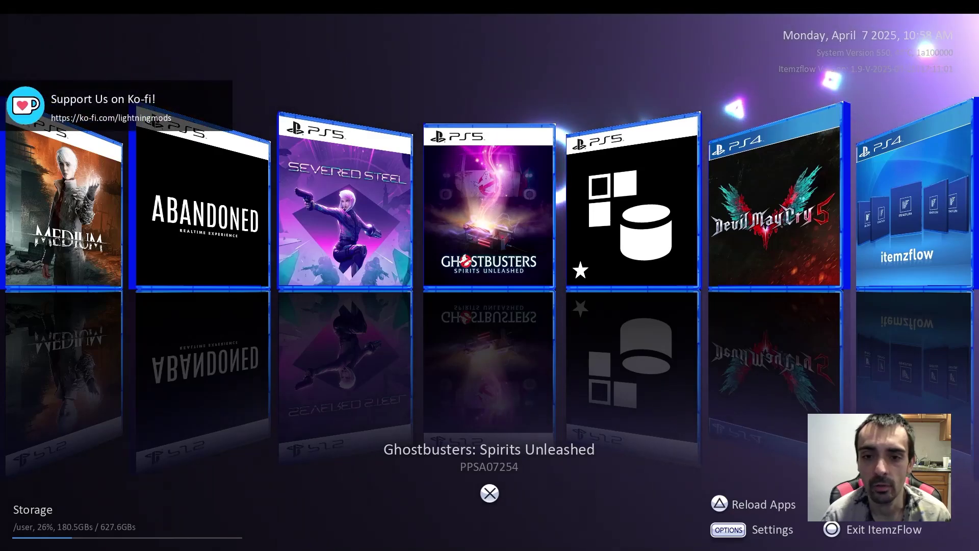
{"action": "key", "text": "Return"}
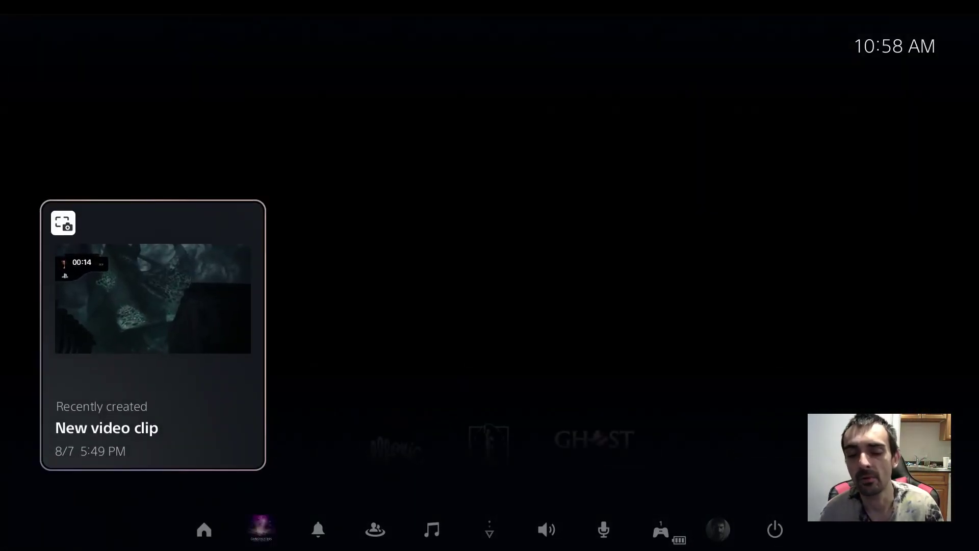
{"action": "key", "text": "Down"}
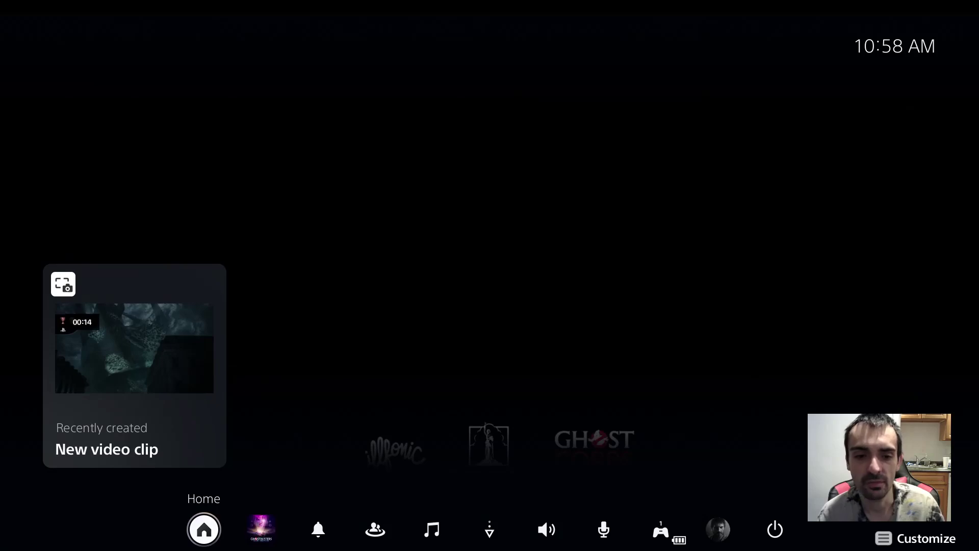
{"action": "key", "text": "Right"}
{"action": "key", "text": "Left"}
{"action": "key", "text": "Return"}
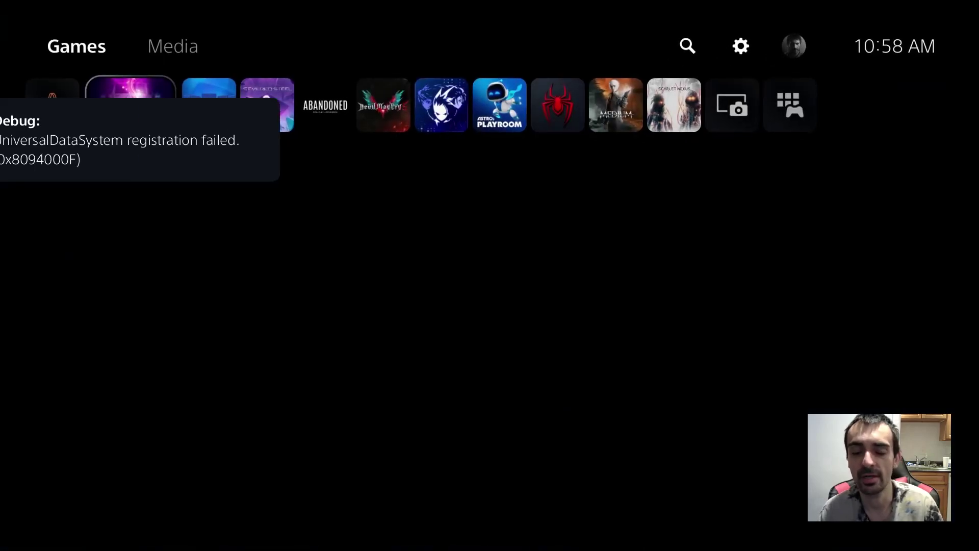